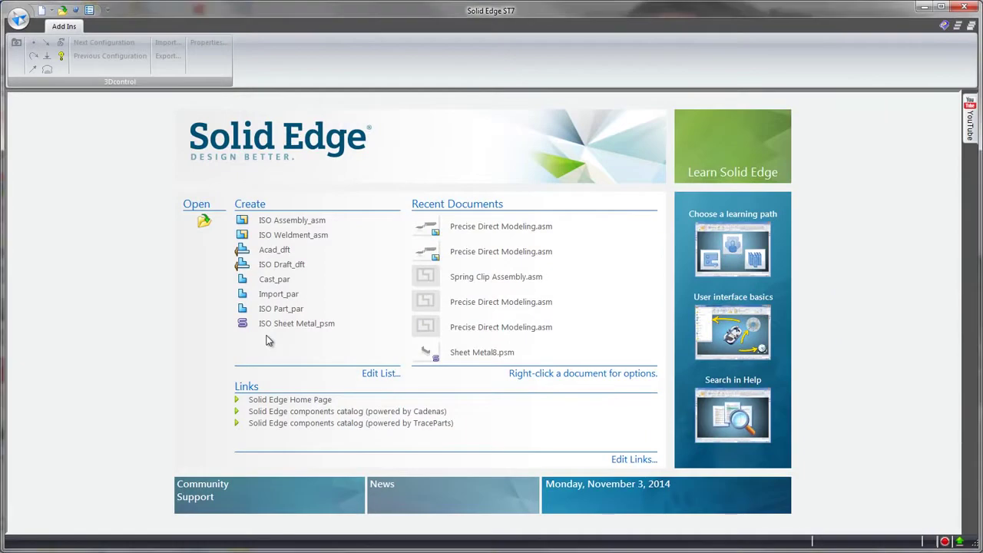
# Step: Create an ISO sheet metal part and sketch a rectangle about 148 by 64 mm centred on the origin
pyautogui.click(277, 324)
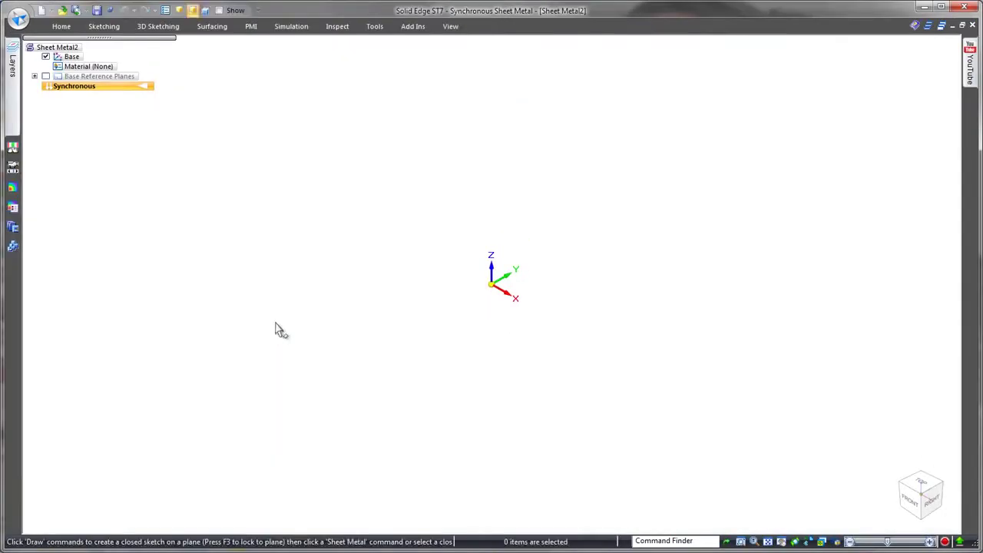
pyautogui.click(61, 27)
pyautogui.click(77, 49)
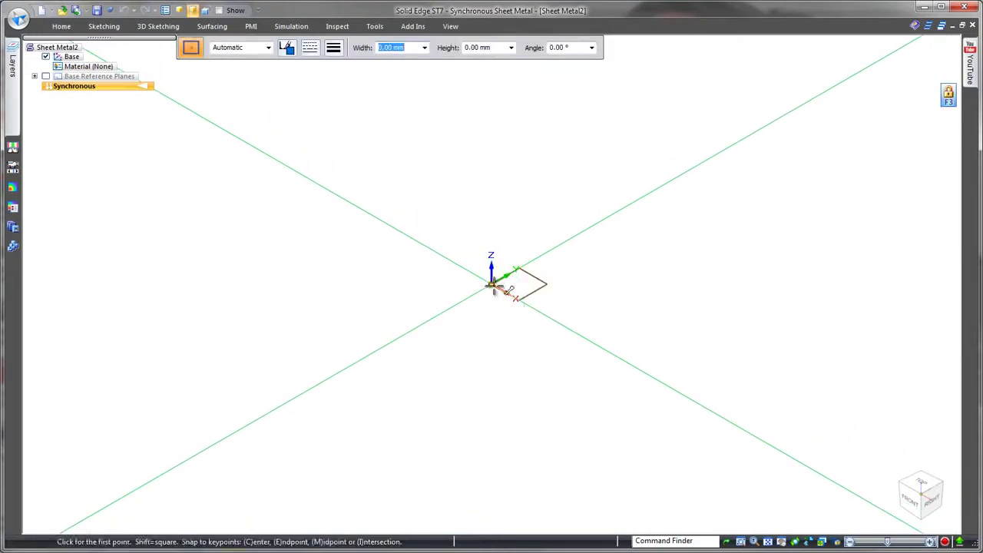
pyautogui.click(539, 319)
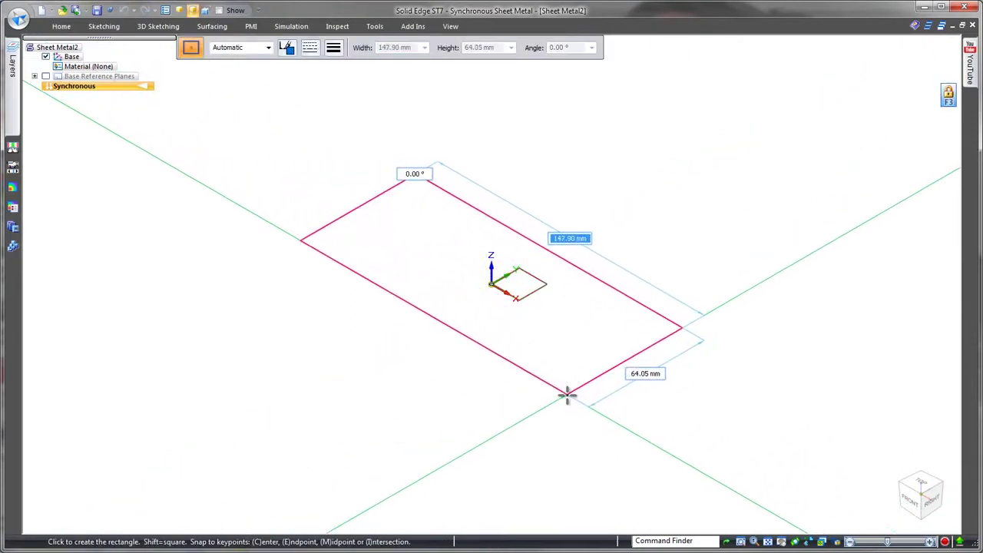
pyautogui.click(566, 395)
# Step: Turn the rectangular region into a base tab with the thickness direction pointing up
pyautogui.click(567, 379)
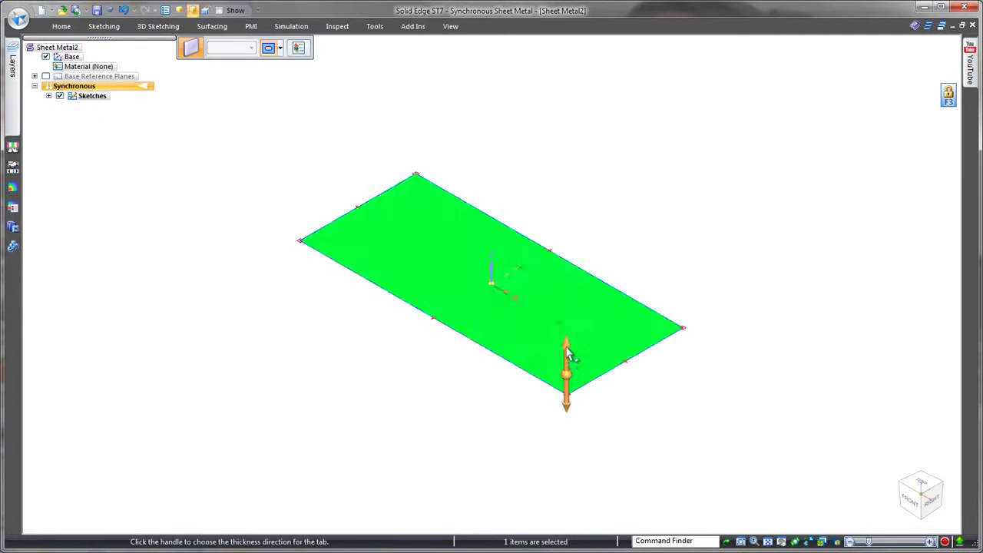
pyautogui.click(568, 353)
pyautogui.rightClick(599, 337)
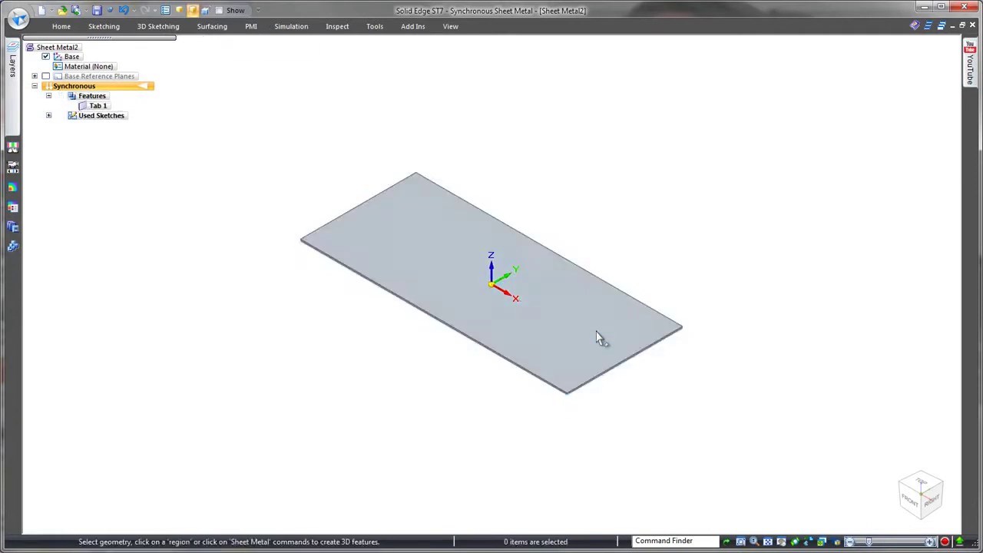
# Step: Add downward 90° flanges about 87 mm long to both short edges of the base tab
pyautogui.click(628, 374)
pyautogui.keyDown('ctrl'); pyautogui.click(378, 214); pyautogui.keyUp('ctrl')
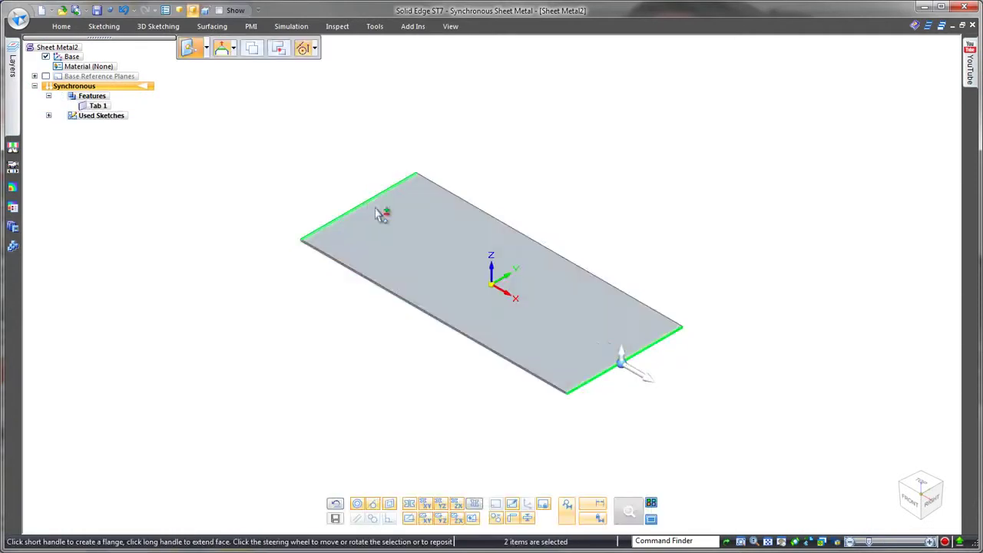
pyautogui.click(621, 356)
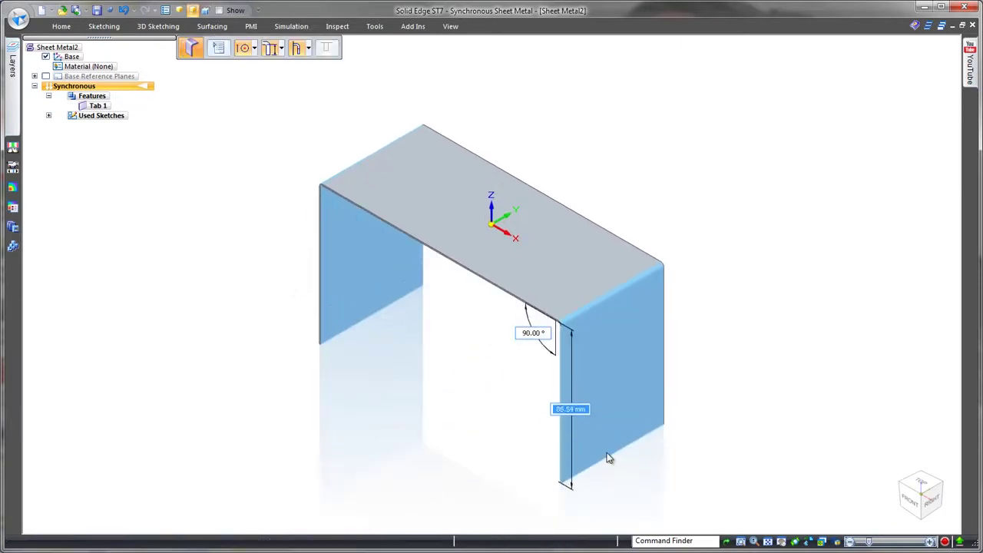
pyautogui.click(607, 458)
# Step: Add outward-facing flanges along the lower edges of both vertical side flanges
pyautogui.click(624, 455)
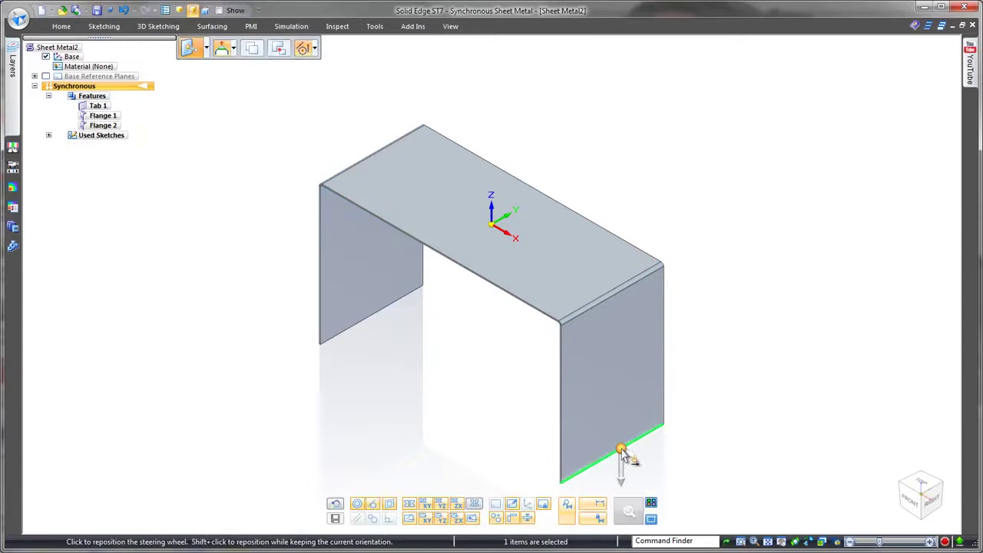
pyautogui.keyDown('ctrl'); pyautogui.click(378, 312); pyautogui.keyUp('ctrl')
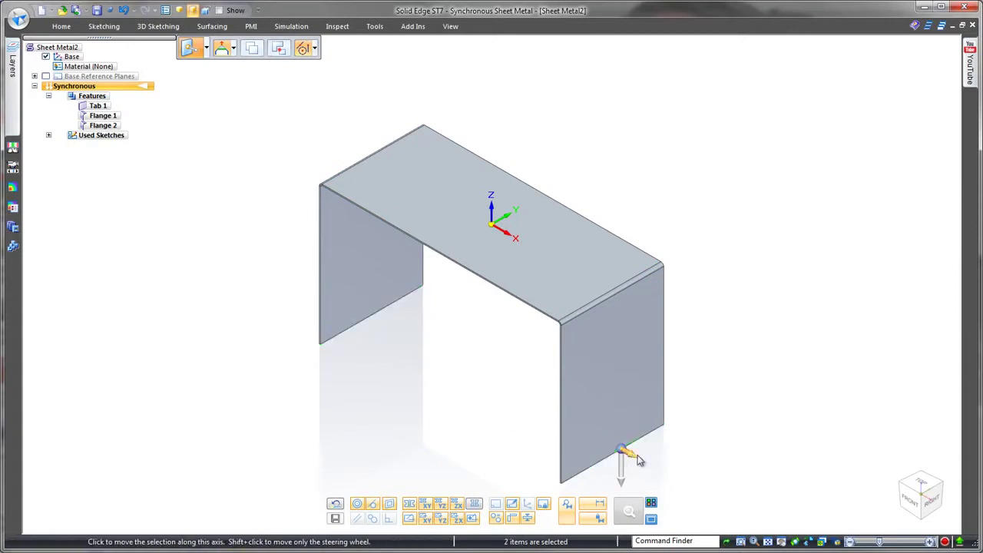
pyautogui.click(639, 459)
pyautogui.click(695, 487)
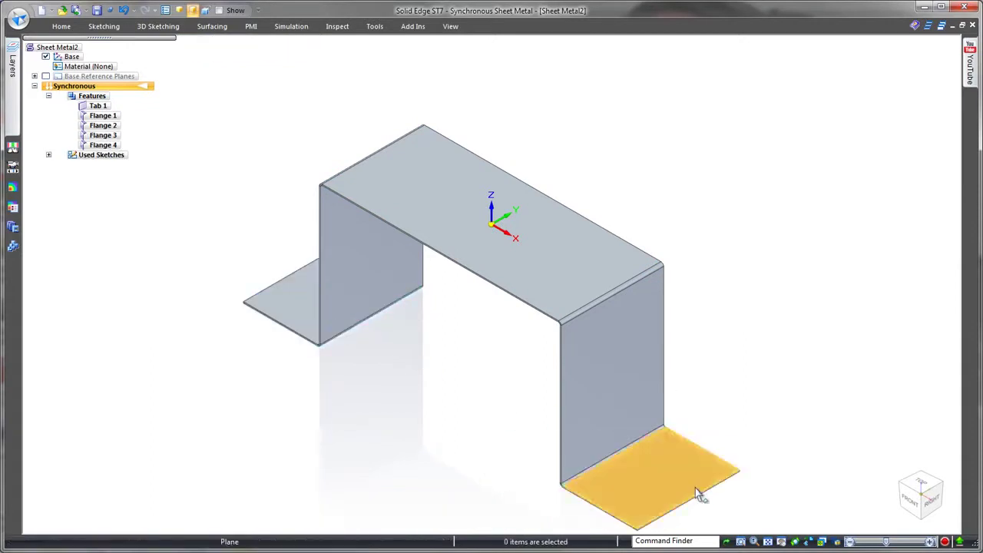
# Step: Rotate one side flange together with its foot flange outward about the upper bend, adjusting the opposite side symmetrically
pyautogui.moveTo(459, 450); pyautogui.dragTo(580, 463, button='middle')
pyautogui.click(434, 455)
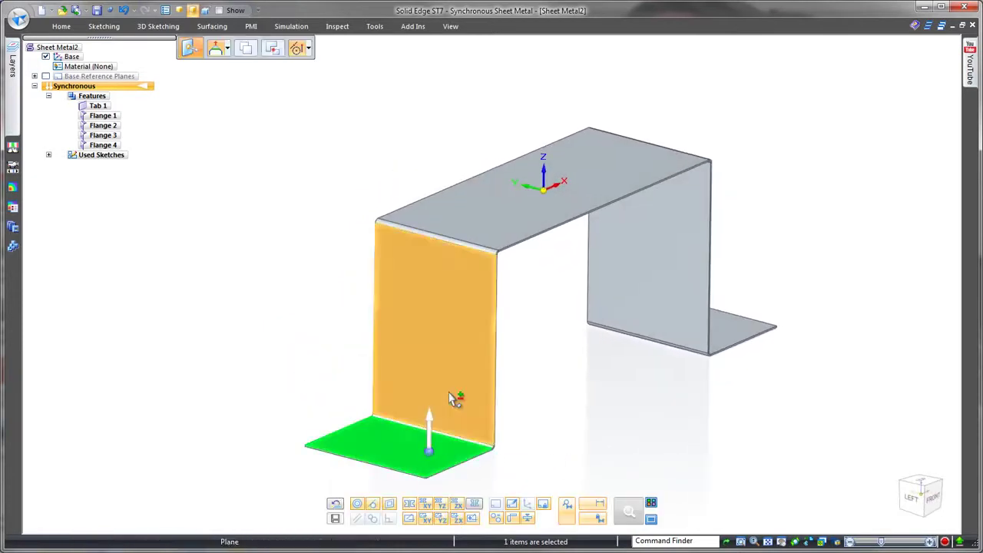
pyautogui.keyDown('ctrl'); pyautogui.click(453, 397); pyautogui.keyUp('ctrl')
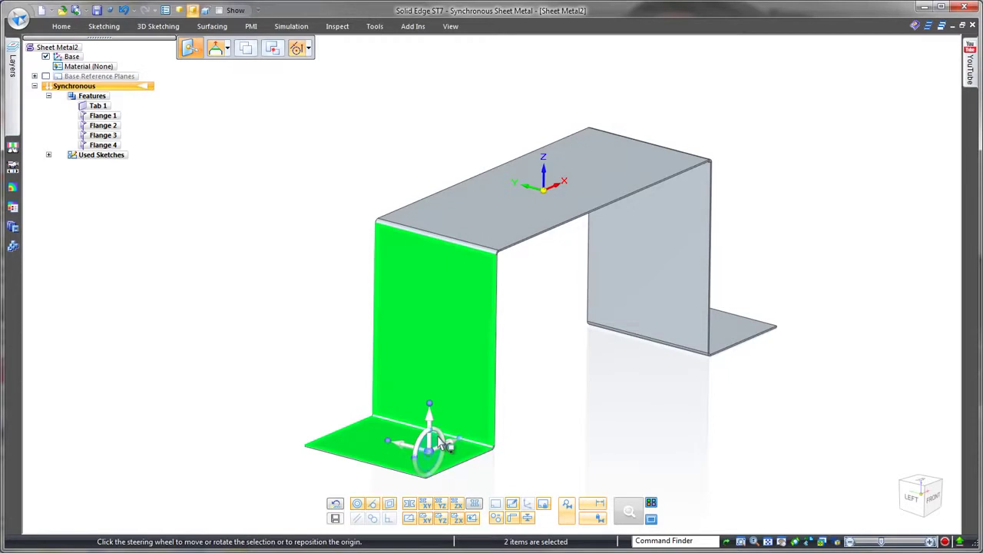
pyautogui.moveTo(432, 455); pyautogui.dragTo(466, 247)
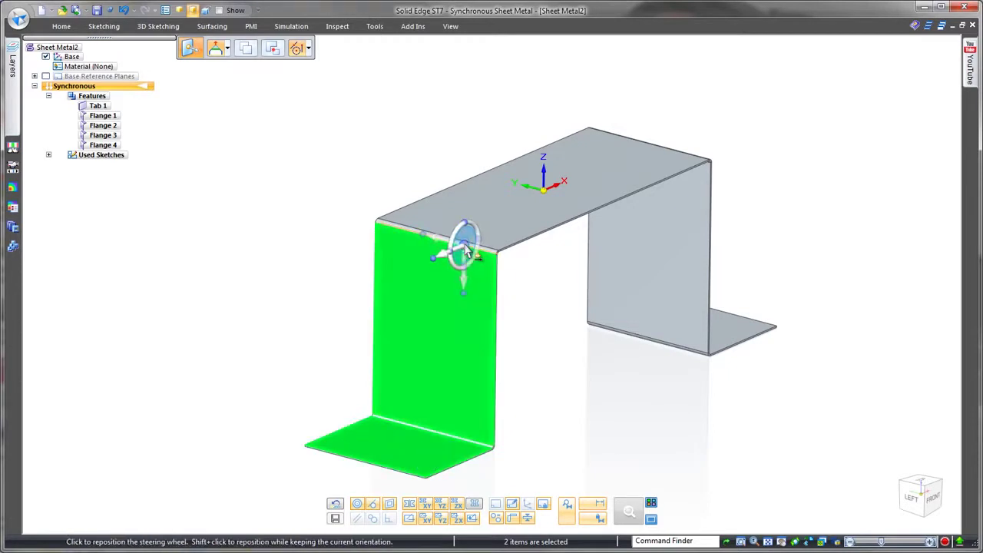
pyautogui.click(471, 267)
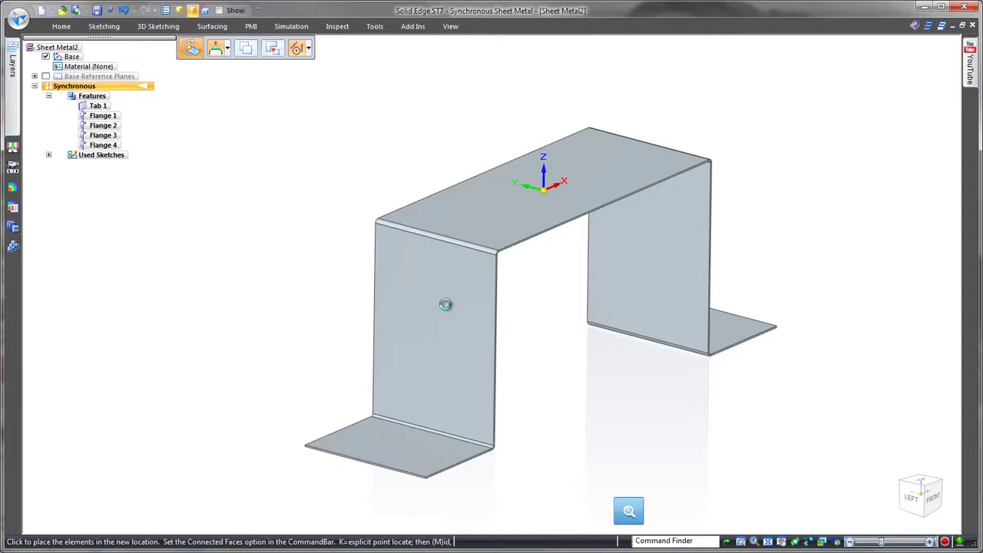
pyautogui.click(418, 319)
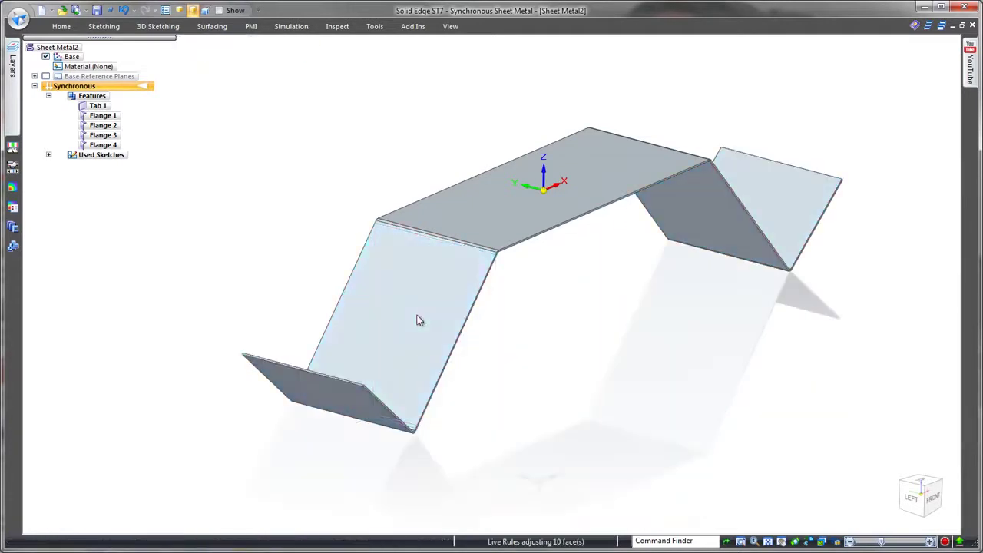
# Step: Select the slanted side flange and foot on the negative X side and apply a horizontal/vertical relationship to the side face
pyautogui.moveTo(588, 401); pyautogui.dragTo(403, 441, button='middle')
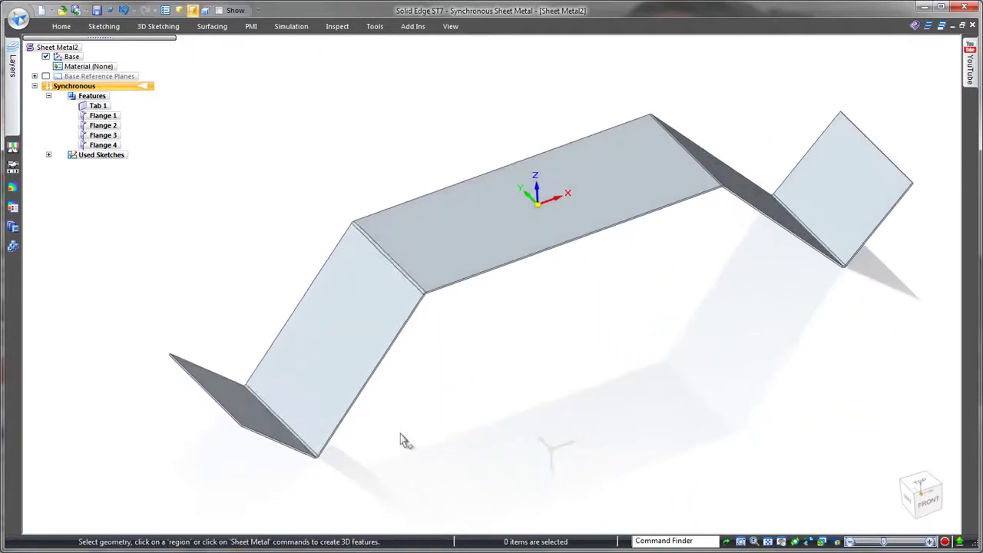
pyautogui.click(261, 424)
pyautogui.keyDown('ctrl'); pyautogui.click(323, 378); pyautogui.keyUp('ctrl')
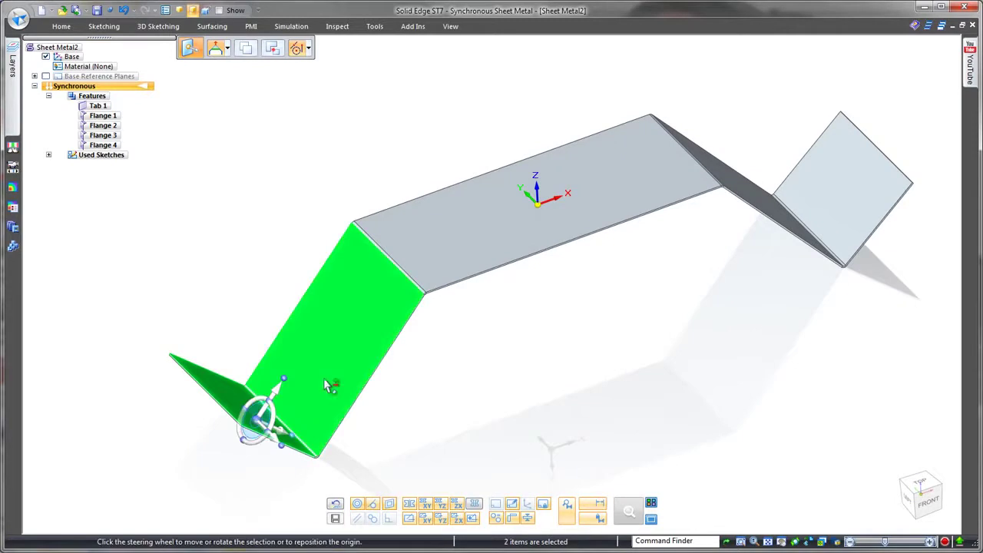
pyautogui.click(61, 26)
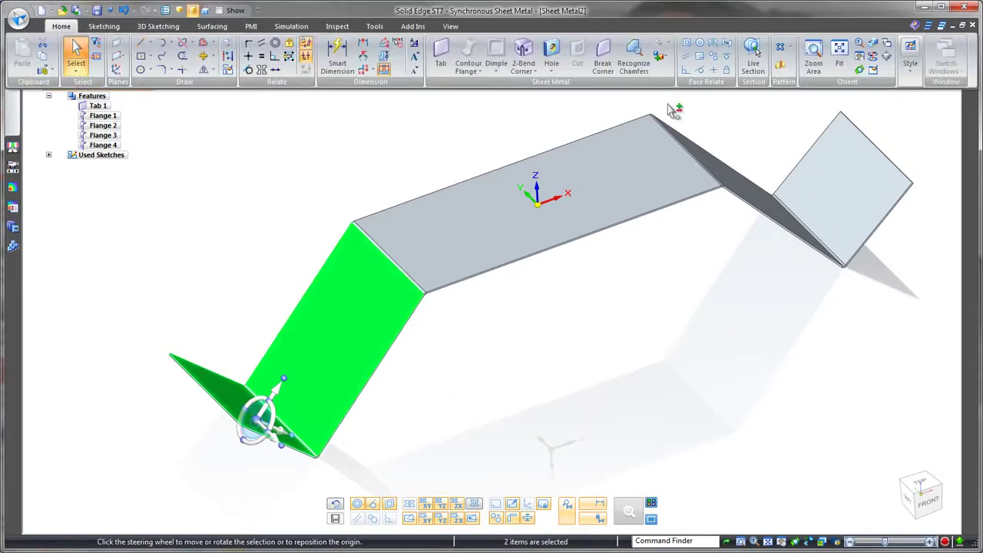
pyautogui.click(716, 71)
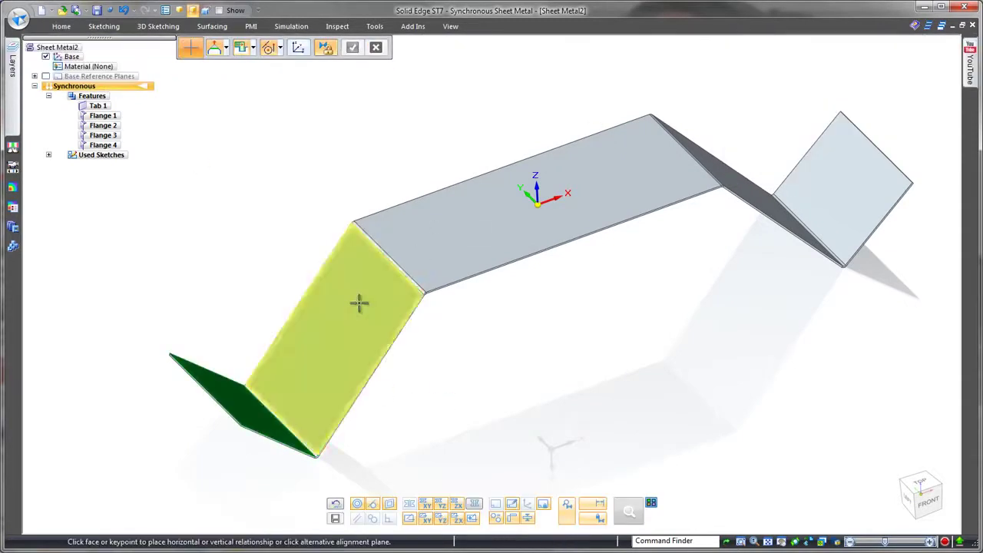
pyautogui.click(359, 308)
pyautogui.rightClick(499, 310)
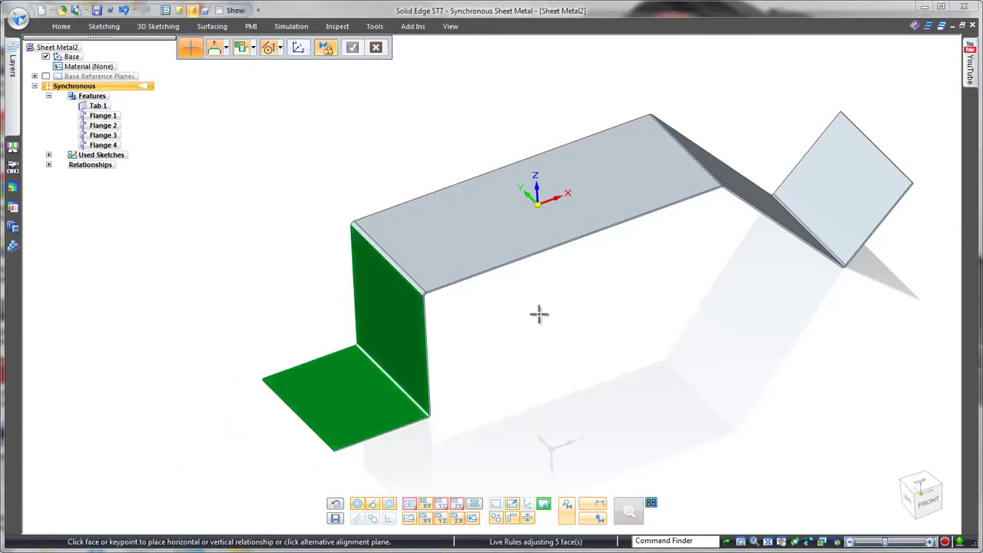
pyautogui.press('Escape')
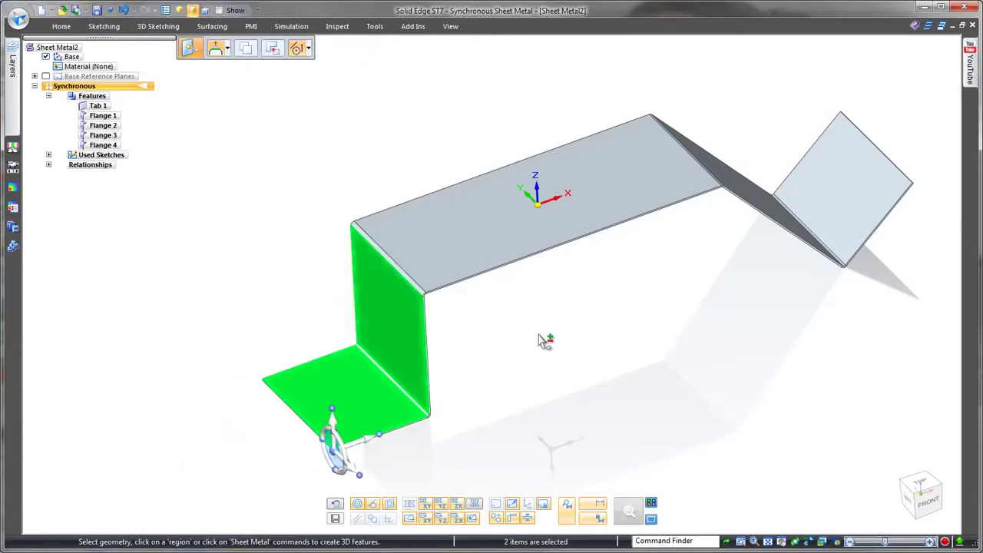
pyautogui.press('Escape')
# Step: Lock the sketch plane to the straightened side flange and sketch a vertical line down the middle of its outer face
pyautogui.moveTo(464, 325); pyautogui.dragTo(557, 346, button='middle')
pyautogui.scroll(3, 603, 344)
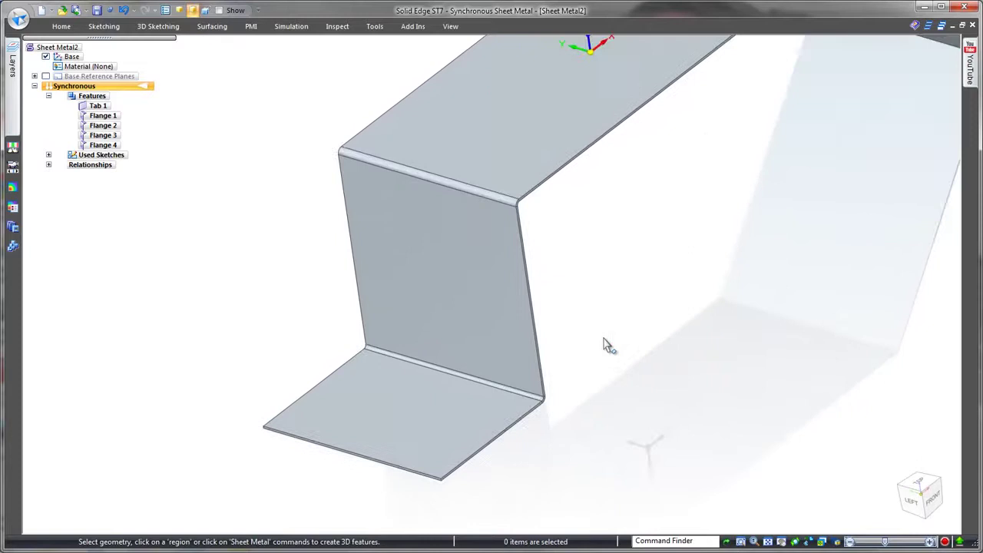
pyautogui.rightClick(606, 309)
pyautogui.click(633, 300)
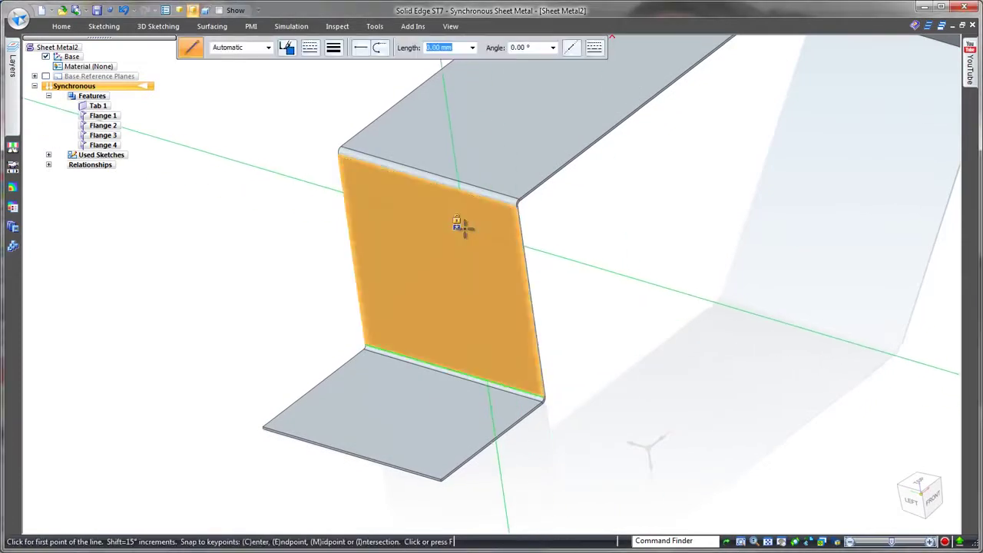
pyautogui.press('F3')
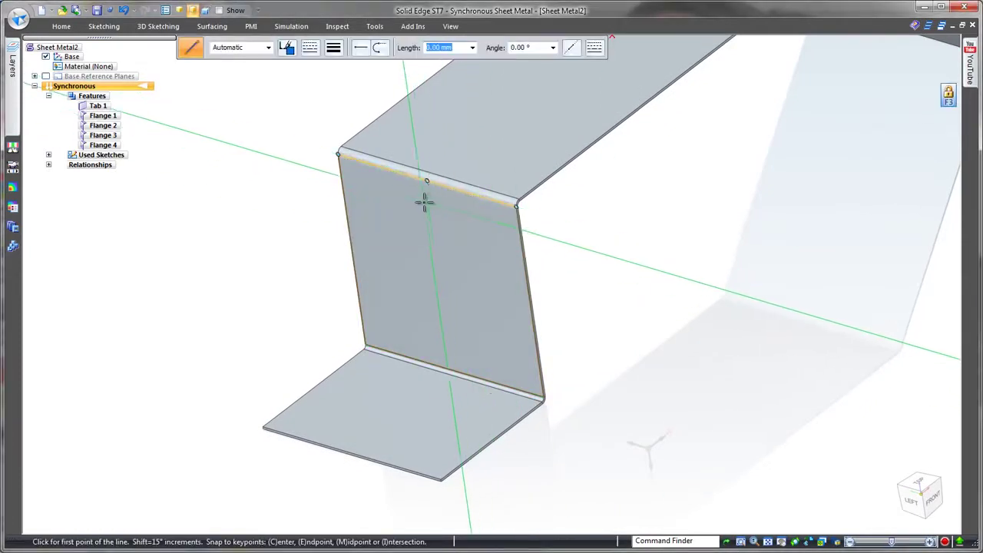
pyautogui.click(429, 207)
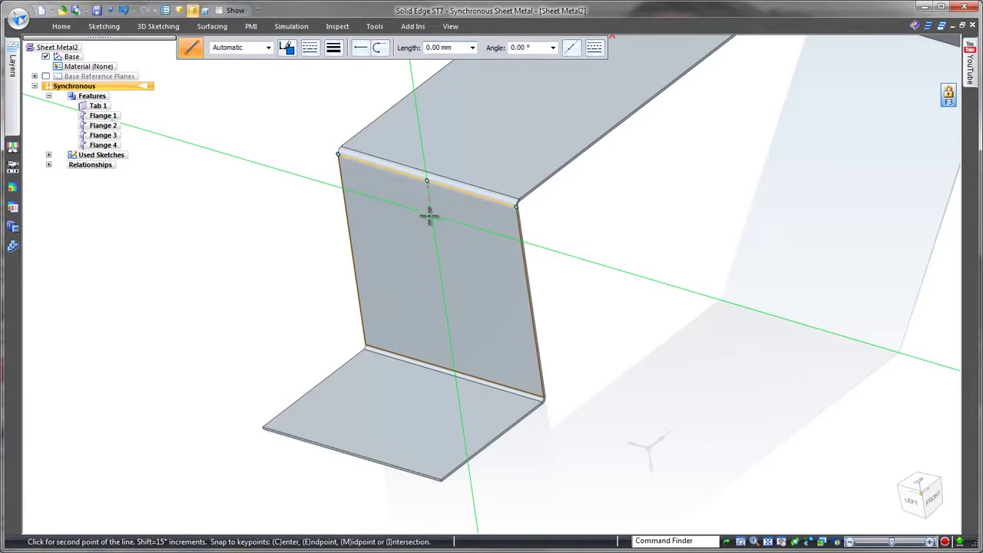
pyautogui.click(451, 346)
pyautogui.press('Escape')
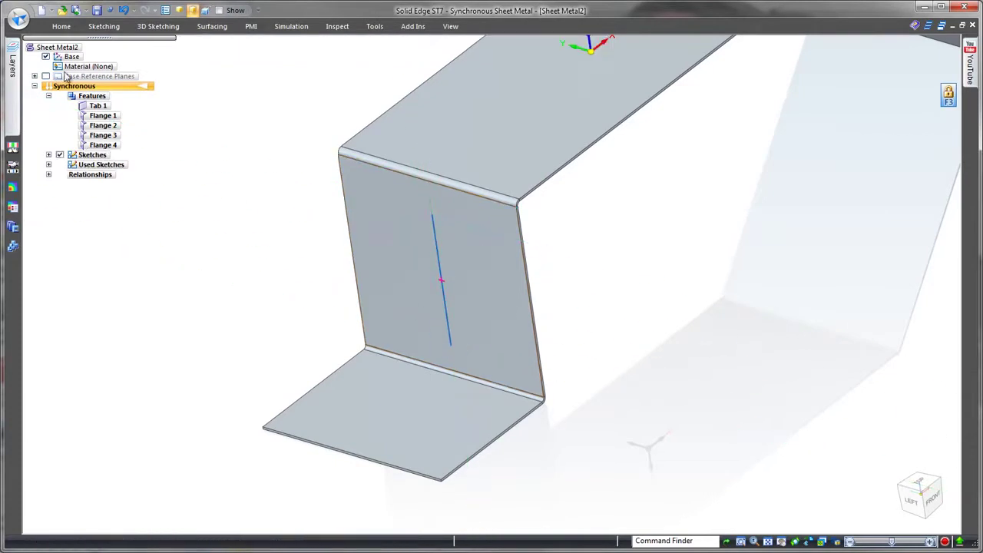
# Step: Create an outward U-shaped bead along the sketched line, 6.25 mm high and 5 mm wide with a 15° angle and formed ends
pyautogui.click(61, 26)
pyautogui.click(497, 72)
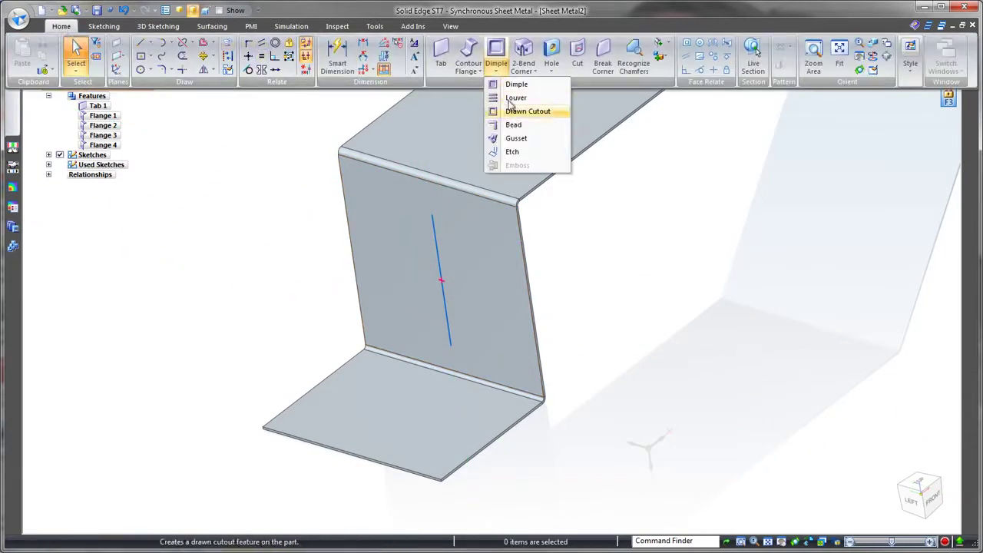
pyautogui.click(513, 126)
pyautogui.click(433, 238)
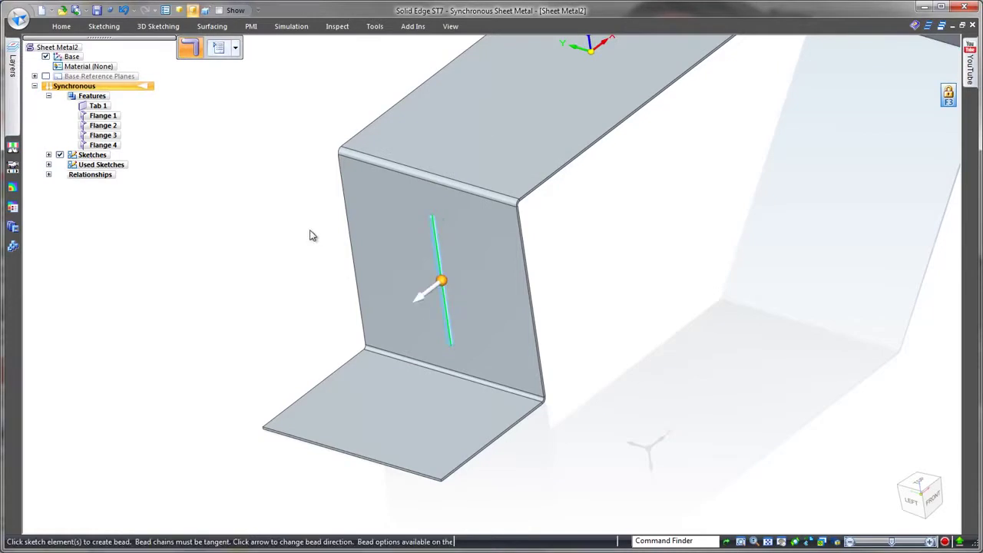
pyautogui.click(218, 48)
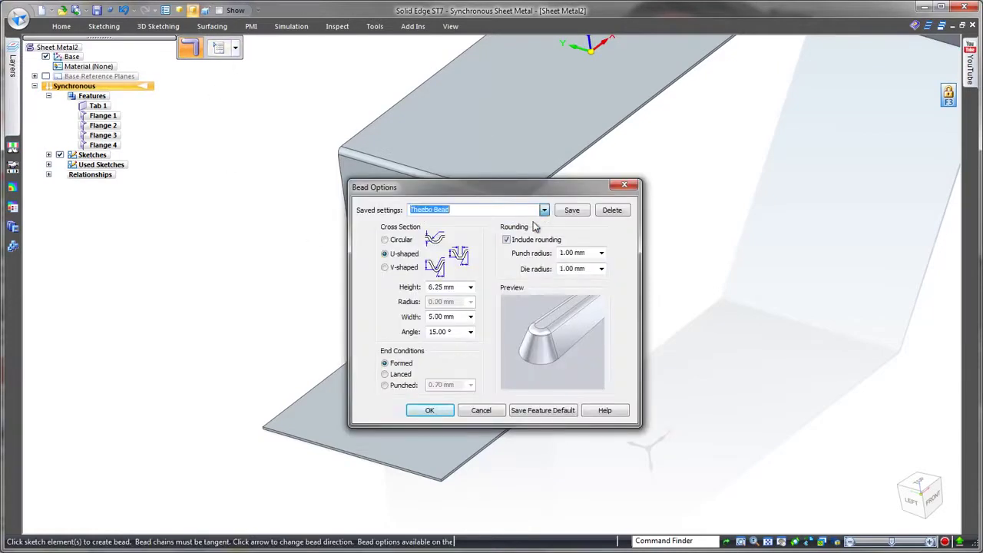
pyautogui.click(430, 410)
pyautogui.rightClick(291, 290)
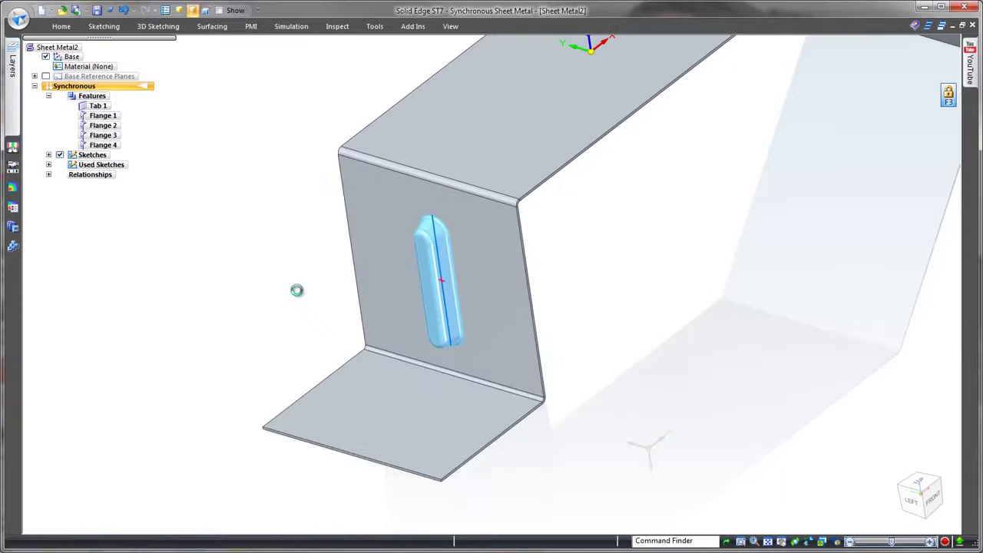
# Step: Lock the sketch plane to the upper face and sketch a narrow rectangle along X, from beside the origin past the positive X foot flange
pyautogui.scroll(-5, 295, 292)
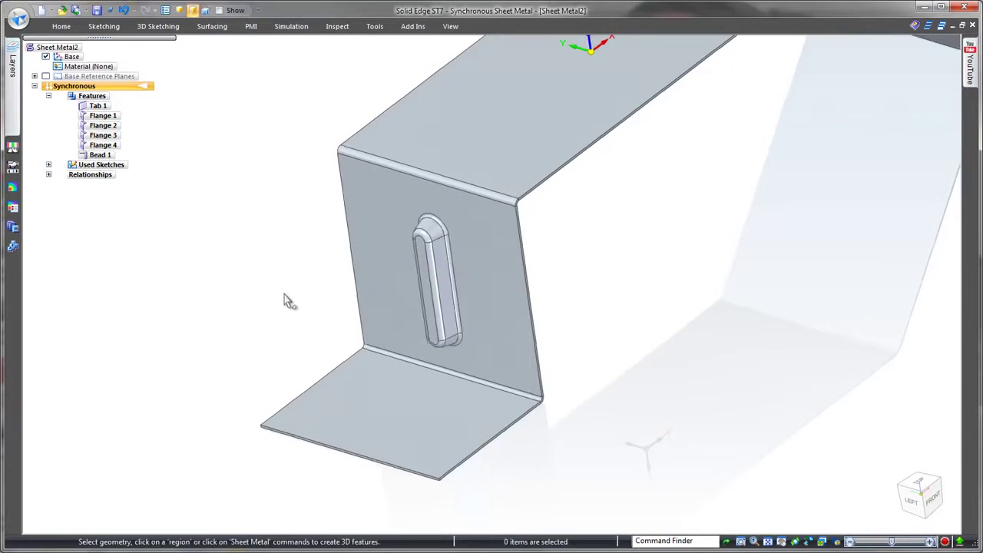
pyautogui.moveTo(287, 302); pyautogui.dragTo(454, 128, button='middle')
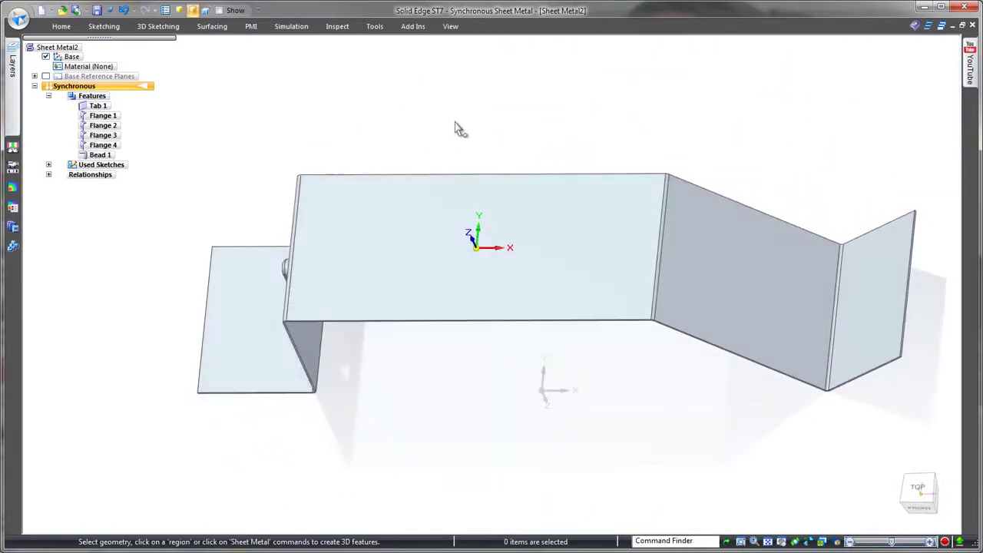
pyautogui.moveTo(454, 127); pyautogui.dragTo(471, 140, button='right')
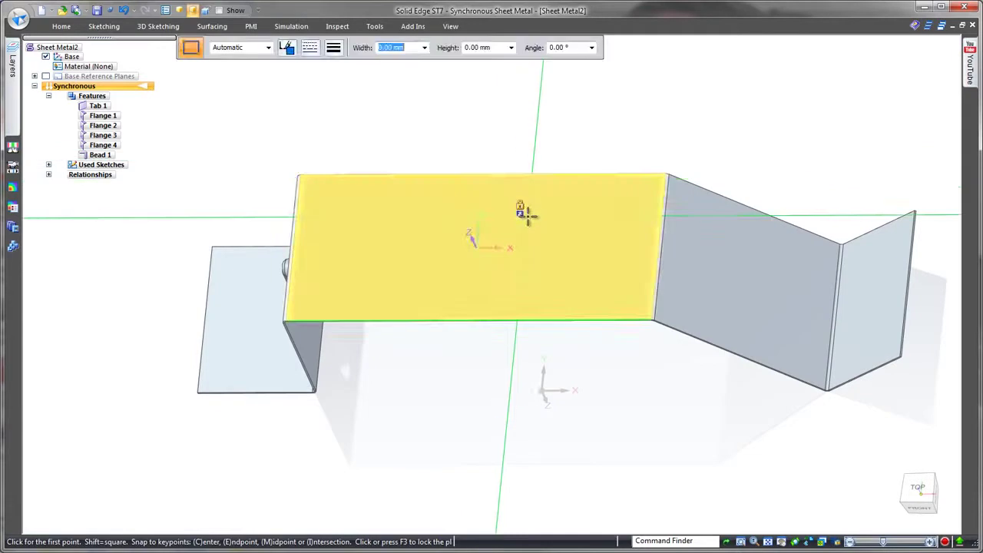
pyautogui.press('F3')
pyautogui.click(917, 486)
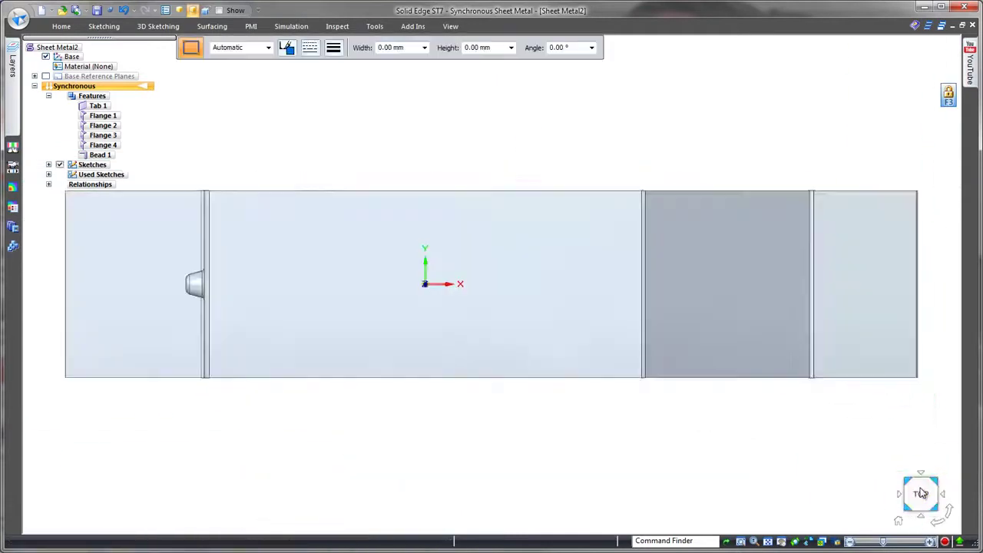
pyautogui.keyDown('shift'); pyautogui.moveTo(774, 451); pyautogui.dragTo(612, 437, button='middle'); pyautogui.keyUp('shift')
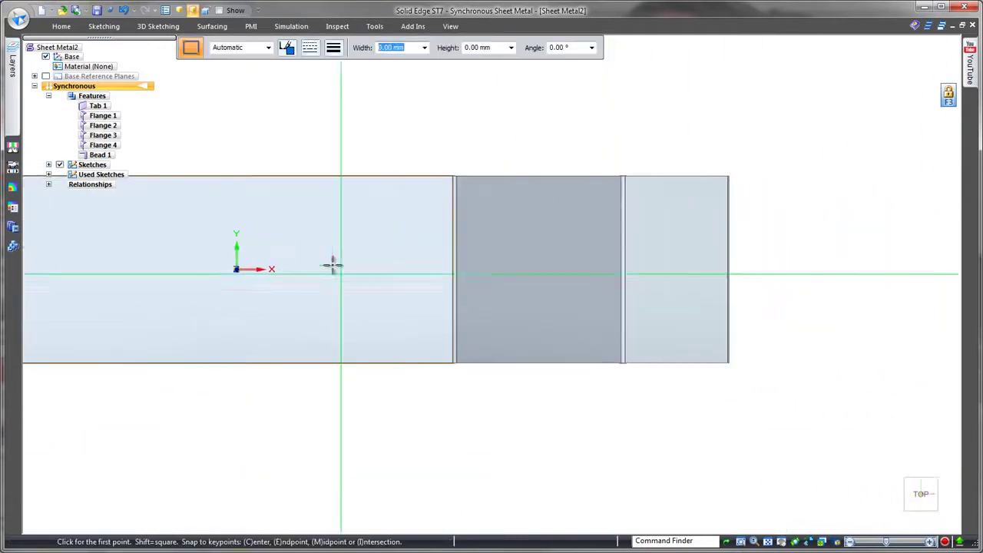
pyautogui.moveTo(321, 241)
pyautogui.mouseDown()
pyautogui.moveTo(558, 254)
pyautogui.moveTo(824, 287)
pyautogui.mouseUp()
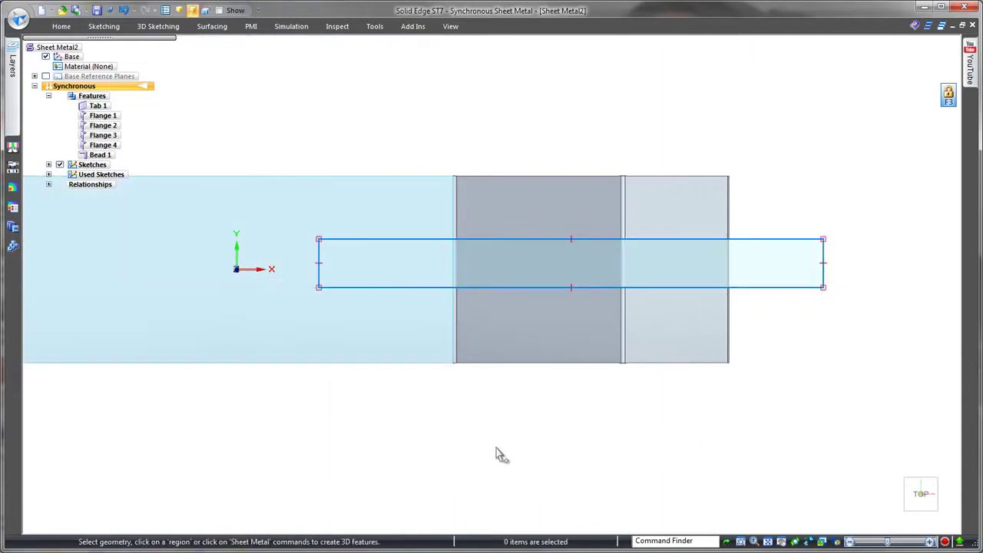
# Step: Align the midpoint of the rectangle's short side horizontally with the origin and dimension the rectangle's width to 16 mm
pyautogui.click(62, 28)
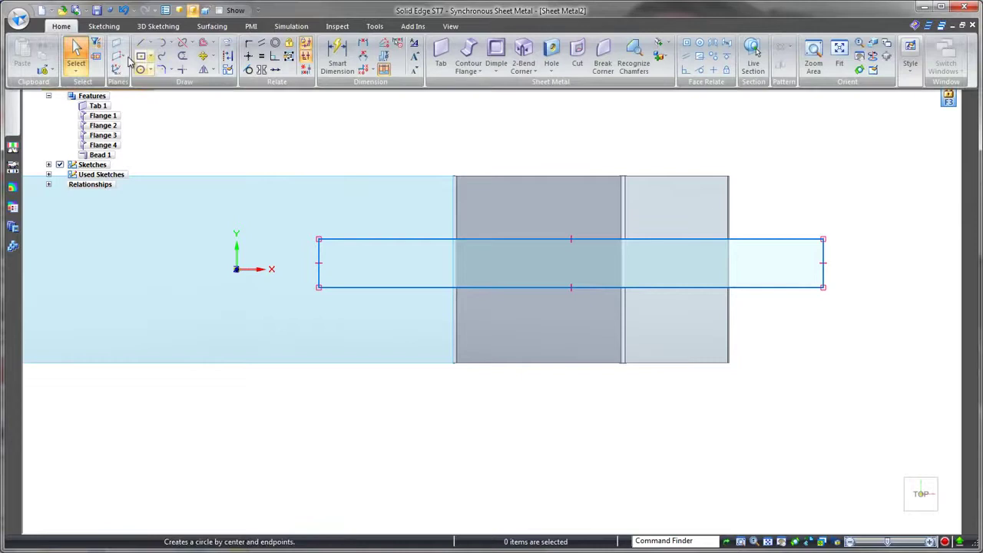
pyautogui.click(252, 57)
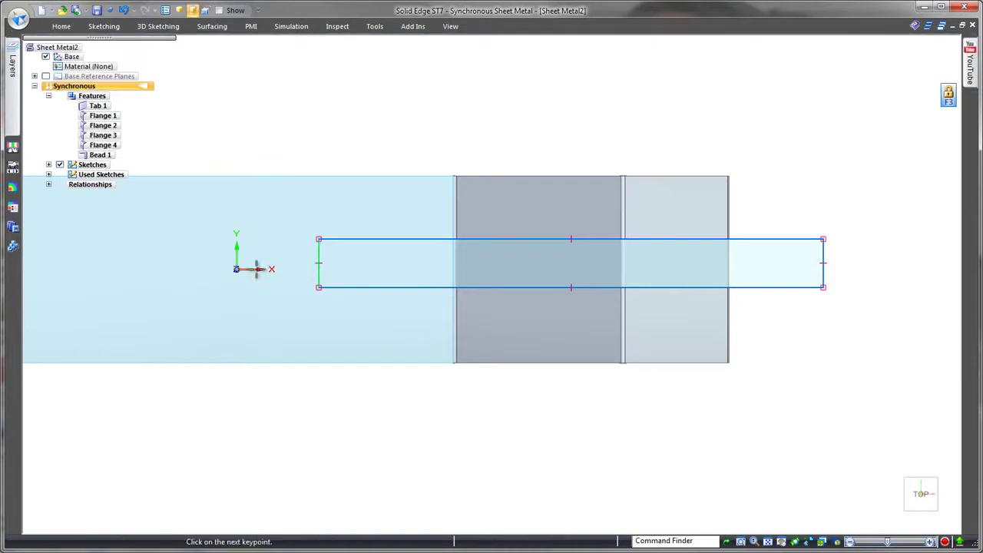
pyautogui.rightClick(837, 351)
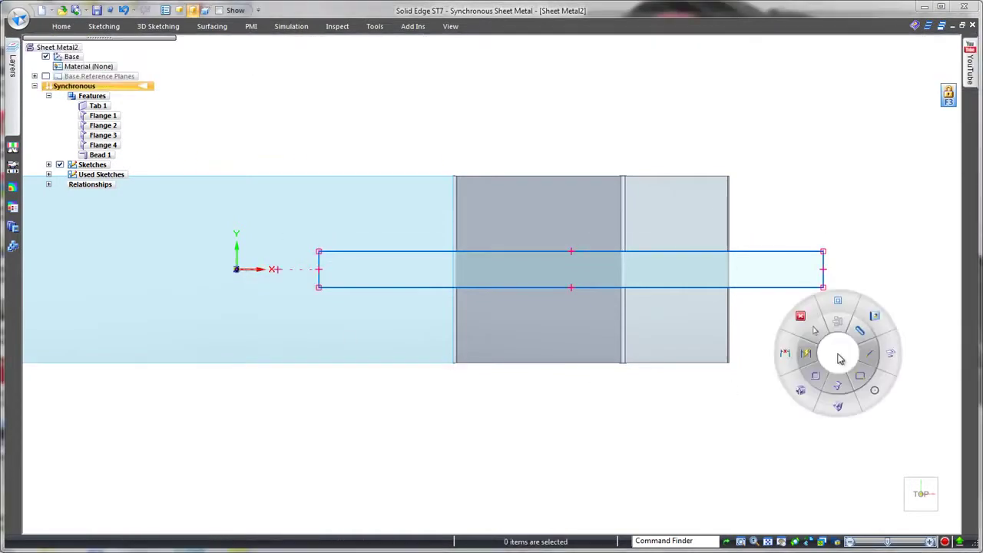
pyautogui.click(807, 351)
pyautogui.click(823, 273)
pyautogui.click(845, 269)
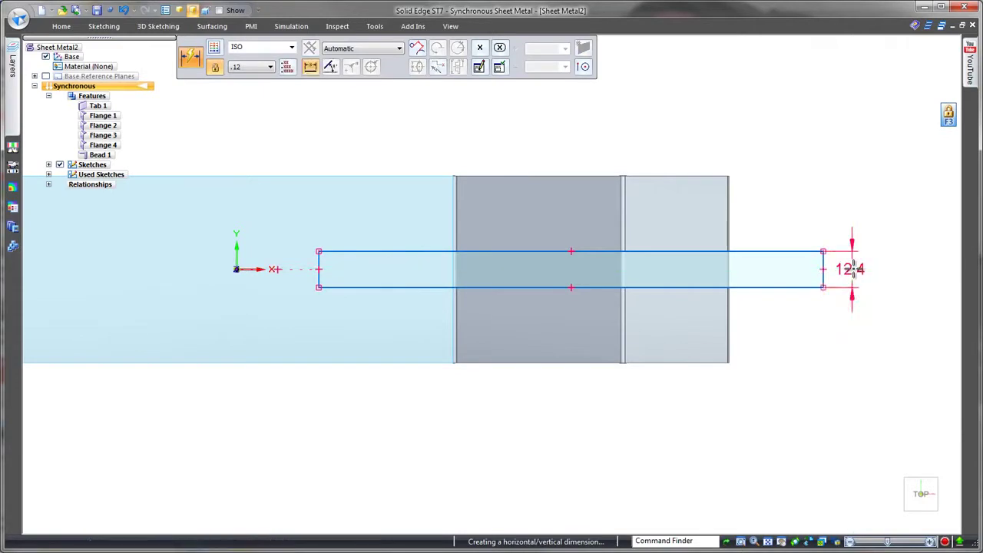
pyautogui.write('16')
pyautogui.press('Return')
pyautogui.press('Escape')
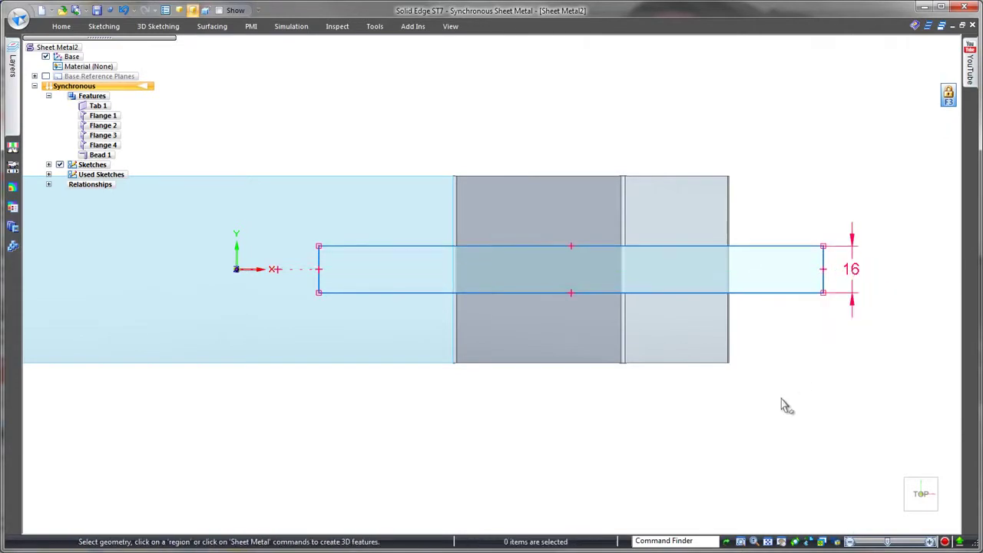
# Step: Cut out both regions of the sketched rectangle, wrapping the cutout over the bends into the slanted side flange and its foot
pyautogui.hotkey('ctrl', 'i')
pyautogui.click(444, 225)
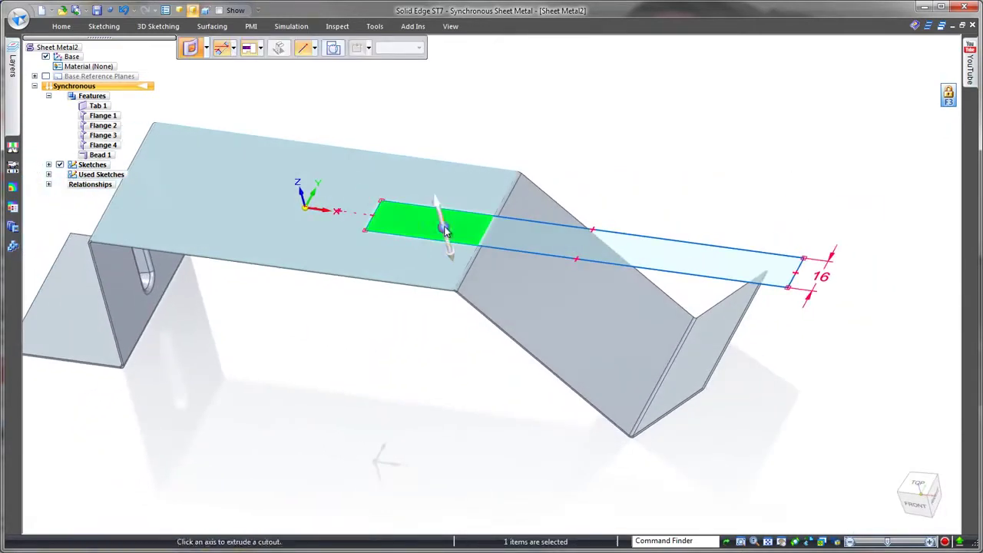
pyautogui.keyDown('ctrl'); pyautogui.click(515, 237); pyautogui.keyUp('ctrl')
pyautogui.click(453, 258)
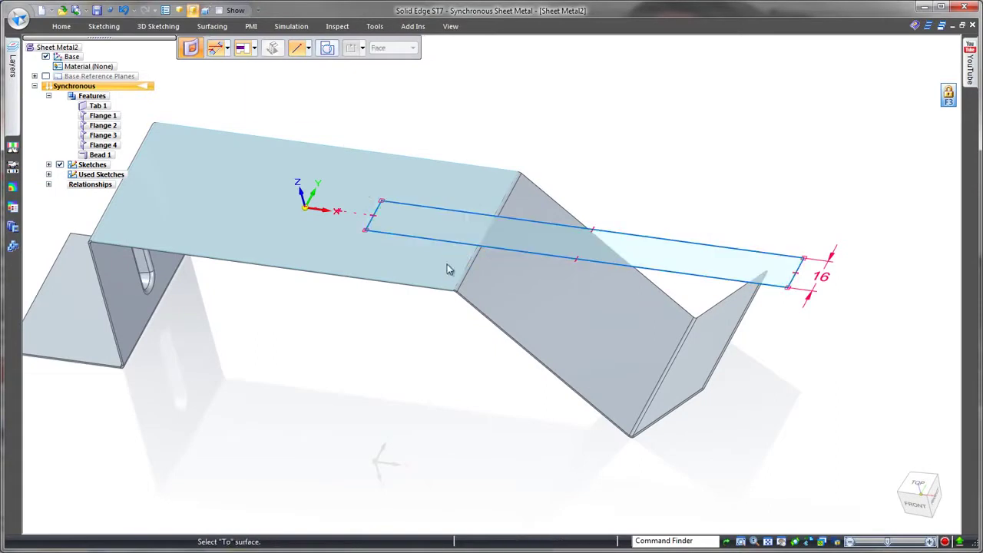
pyautogui.click(242, 51)
pyautogui.click(265, 64)
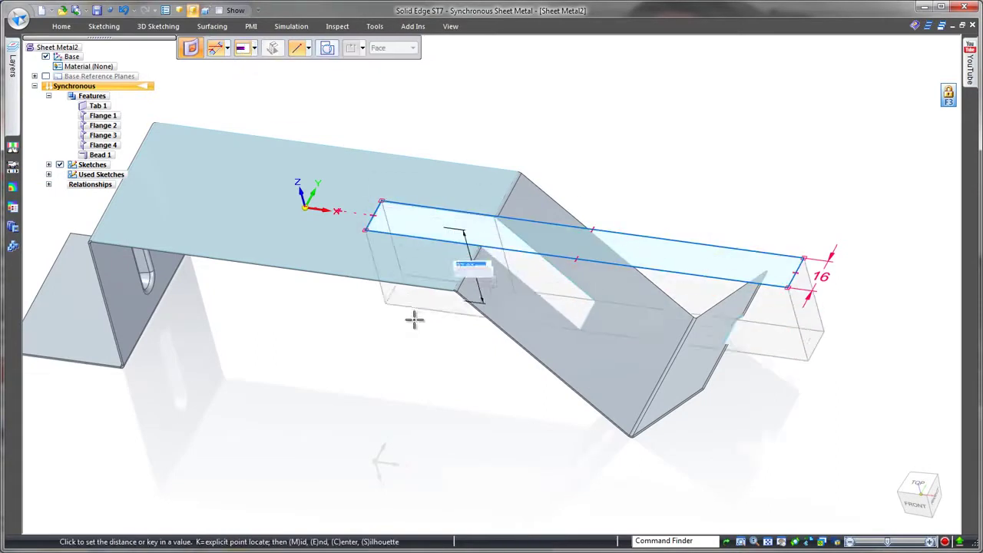
pyautogui.click(328, 49)
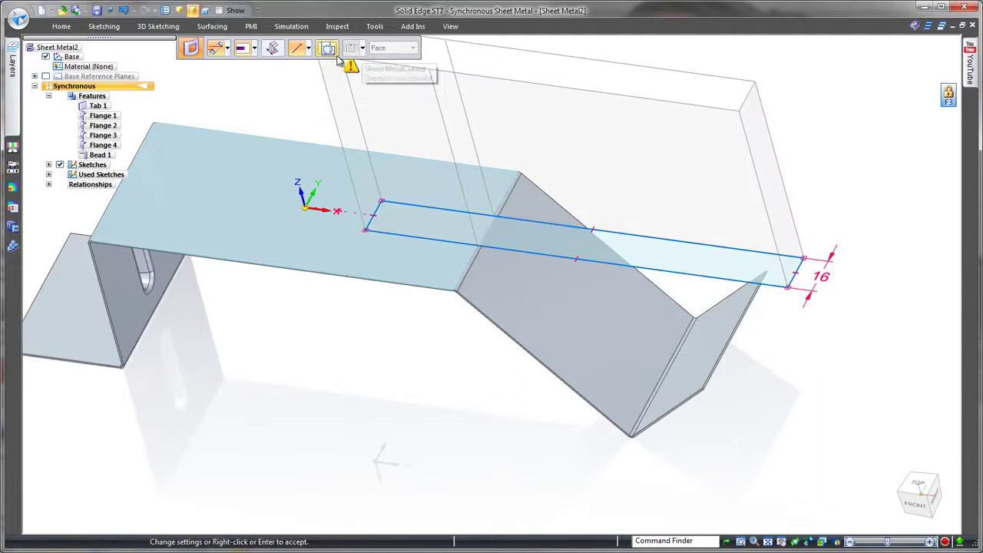
pyautogui.rightClick(386, 126)
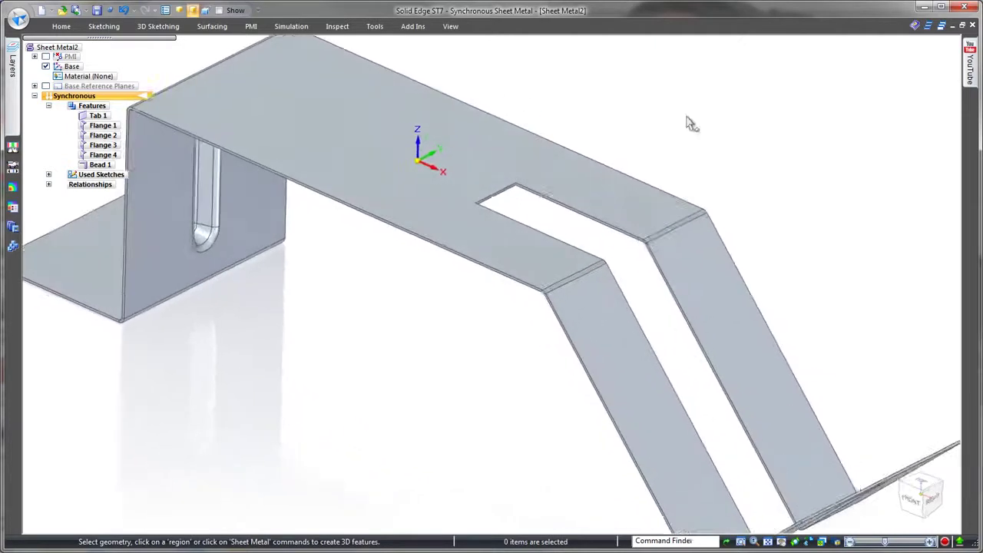
# Step: Add a downward flange on the cutout's short inner edge, with a 90° foot flange about 15 mm long at its lower end
pyautogui.click(556, 211)
pyautogui.click(554, 204)
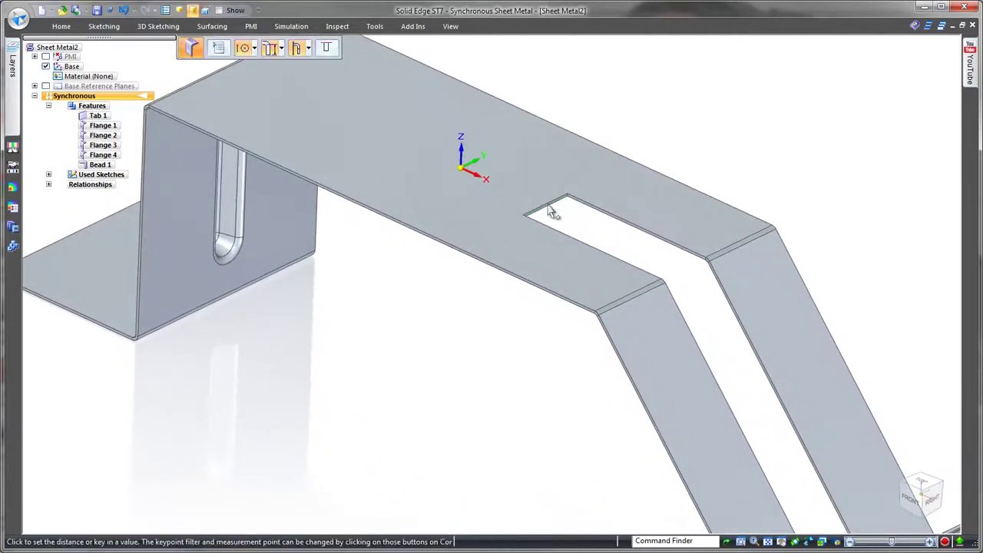
pyautogui.click(533, 387)
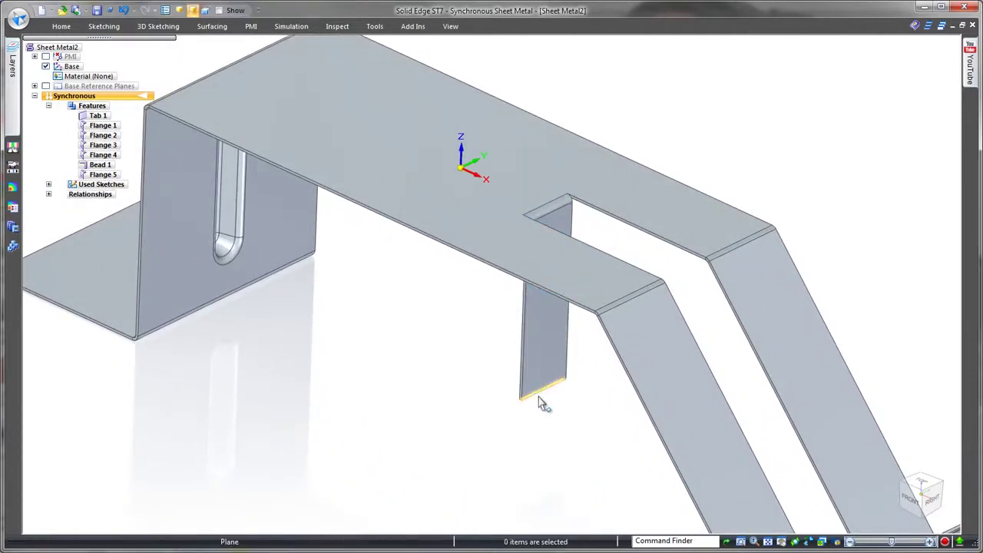
pyautogui.click(540, 396)
pyautogui.click(549, 399)
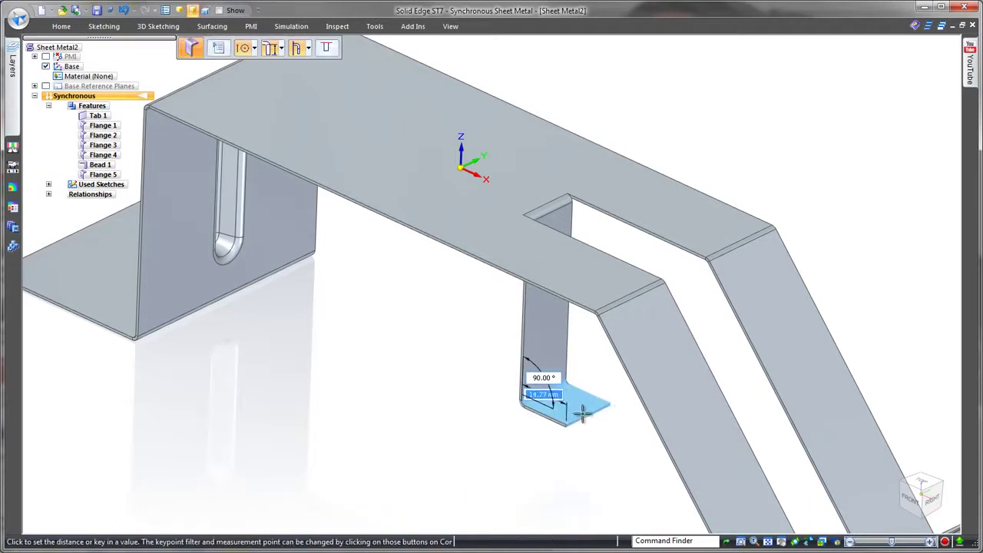
pyautogui.click(588, 417)
# Step: Rotate the new inner flange together with its foot about 53° around its upper bend, toward the beaded side
pyautogui.click(573, 411)
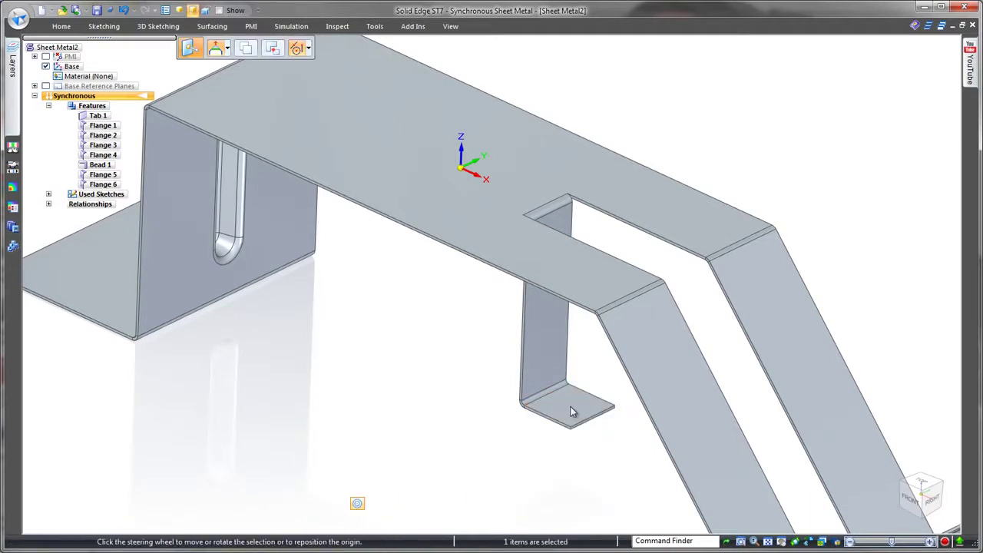
pyautogui.keyDown('ctrl'); pyautogui.click(540, 368); pyautogui.keyUp('ctrl')
pyautogui.moveTo(570, 412); pyautogui.dragTo(544, 217)
pyautogui.click(554, 198)
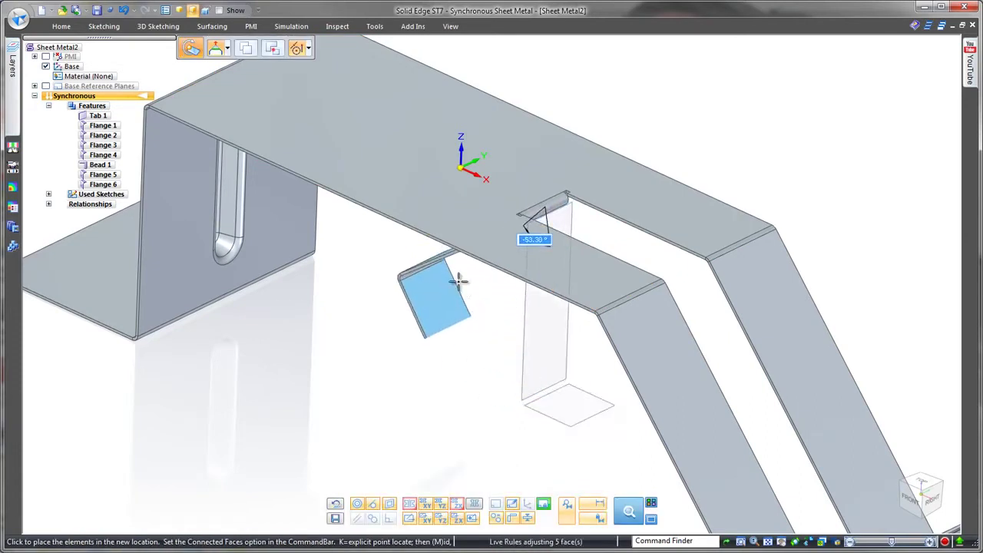
pyautogui.click(459, 278)
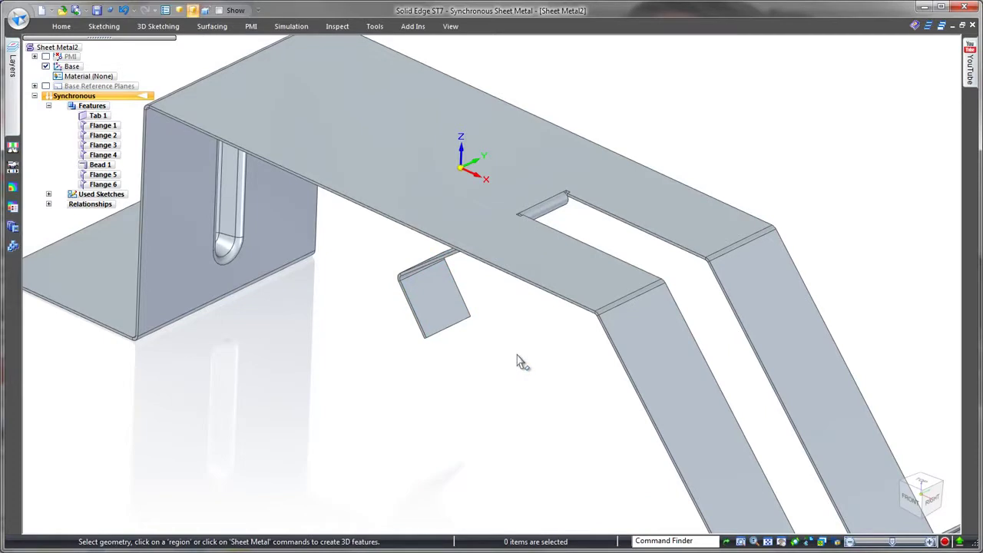
# Step: Add a downward 90° partial flange on the upper face's long positive Y edge, near the beaded side
pyautogui.moveTo(517, 355); pyautogui.dragTo(517, 334, button='middle')
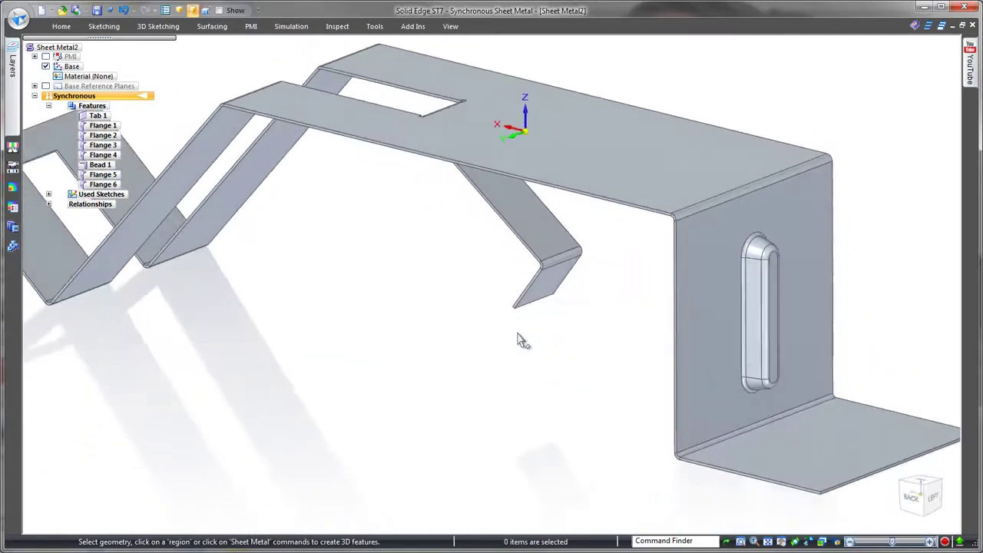
pyautogui.click(630, 239)
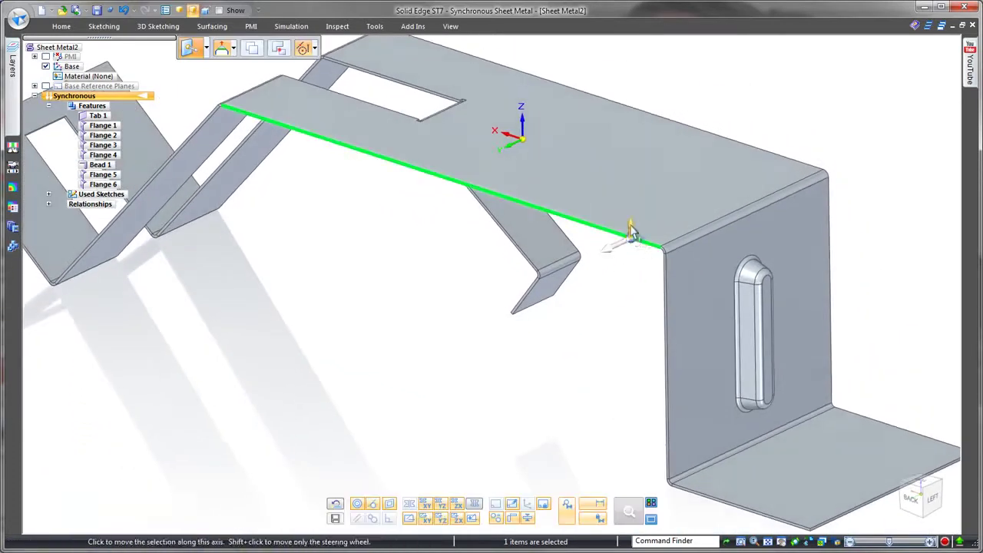
pyautogui.click(630, 230)
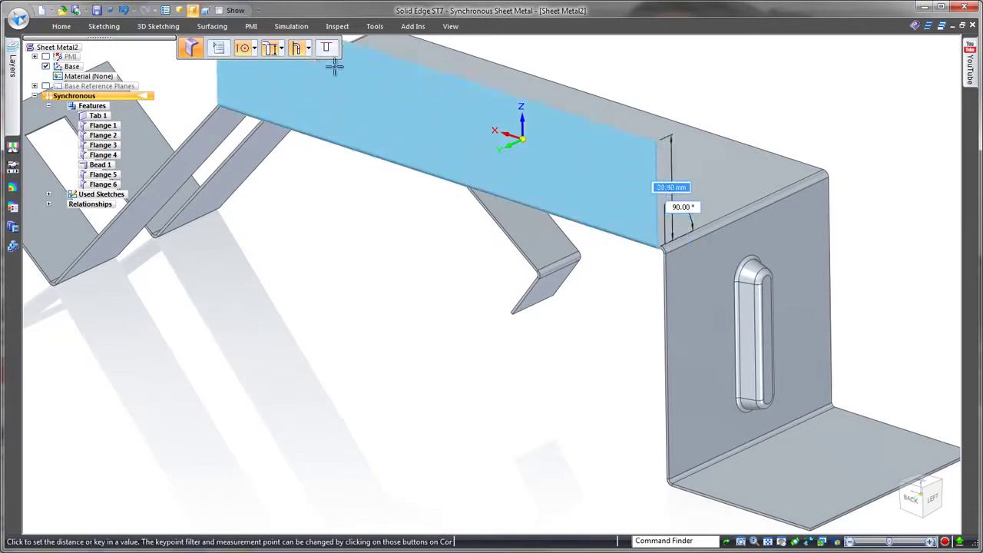
pyautogui.click(308, 48)
pyautogui.click(323, 66)
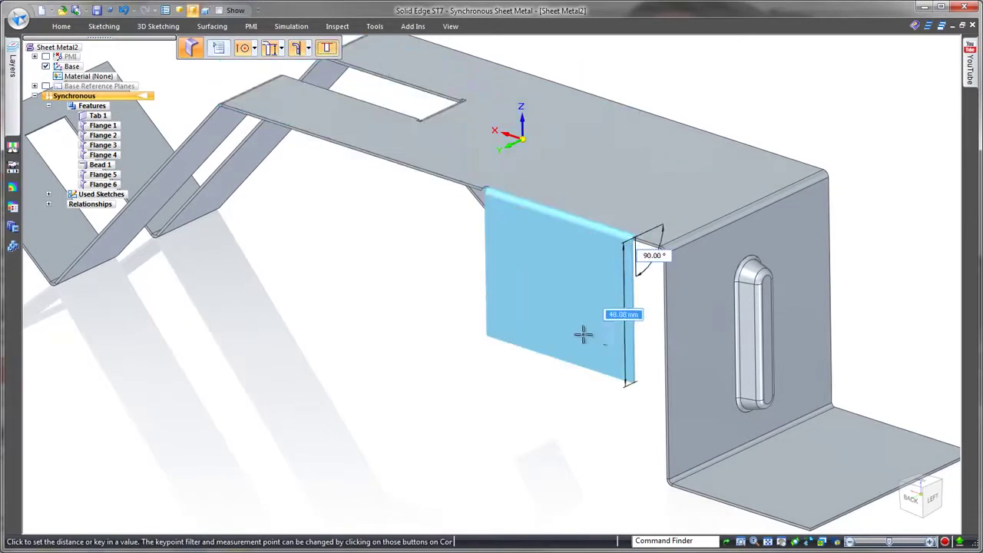
pyautogui.click(604, 336)
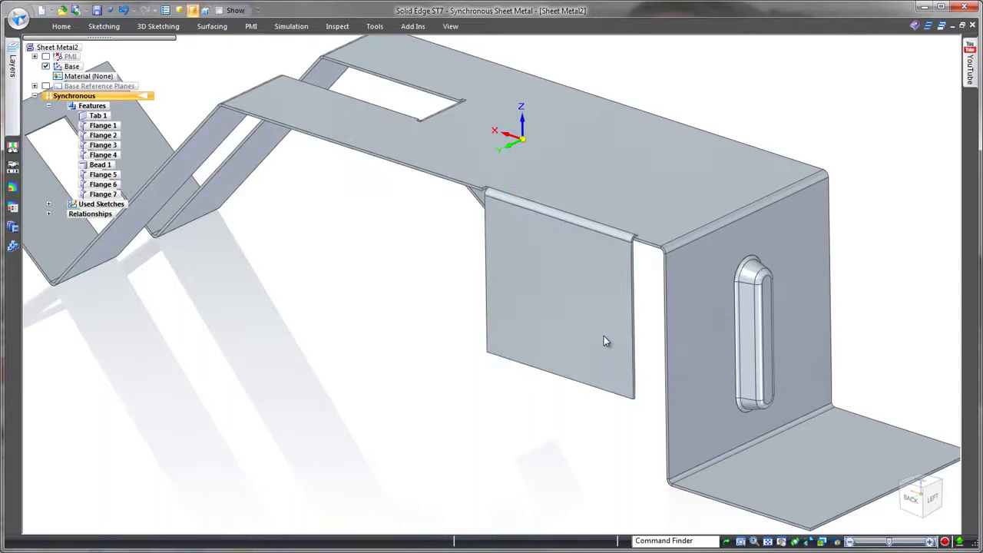
# Step: Add an upward 90° partial flange on the same long edge, beside the cutout near the slanted side
pyautogui.click(294, 130)
pyautogui.click(297, 122)
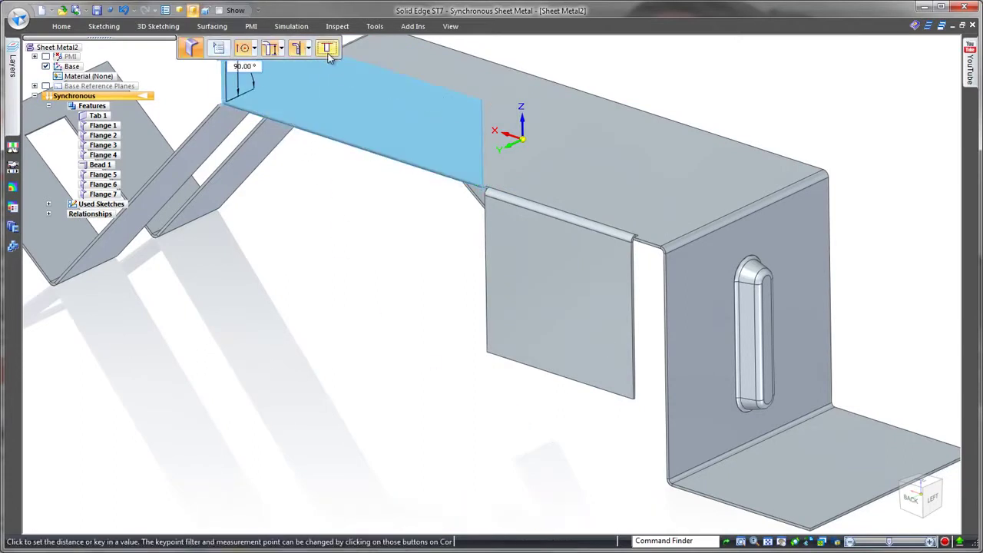
pyautogui.click(328, 54)
pyautogui.keyDown('ctrl'); pyautogui.scroll(10, 347, 67); pyautogui.keyUp('ctrl')
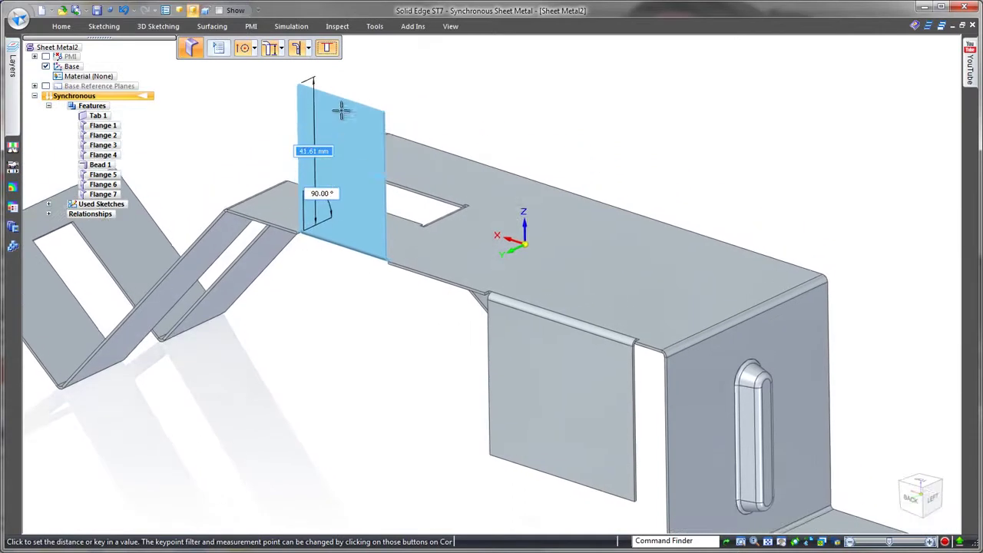
pyautogui.click(329, 129)
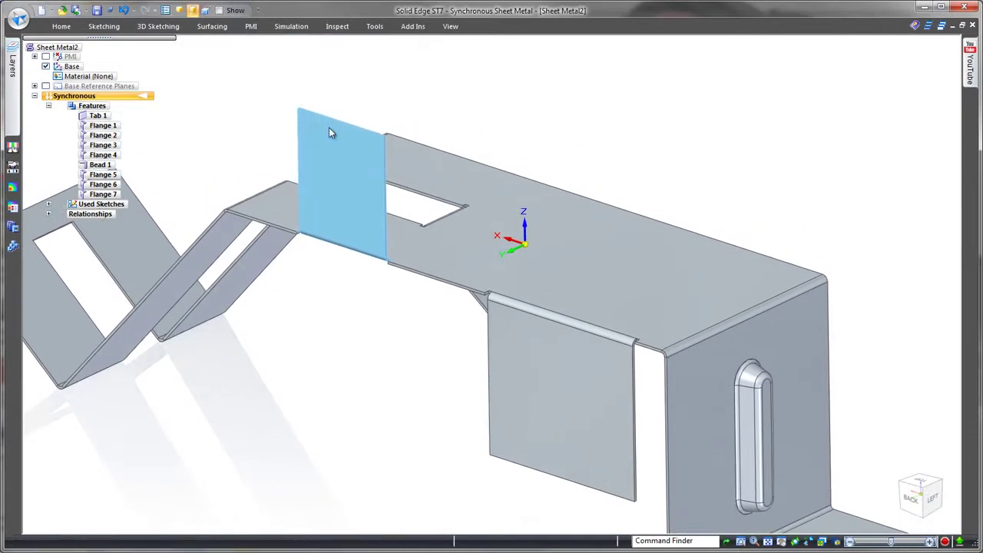
# Step: Mirror the upward partial flange about the XZ plane onto the opposite long edge of the upper face
pyautogui.click(113, 204)
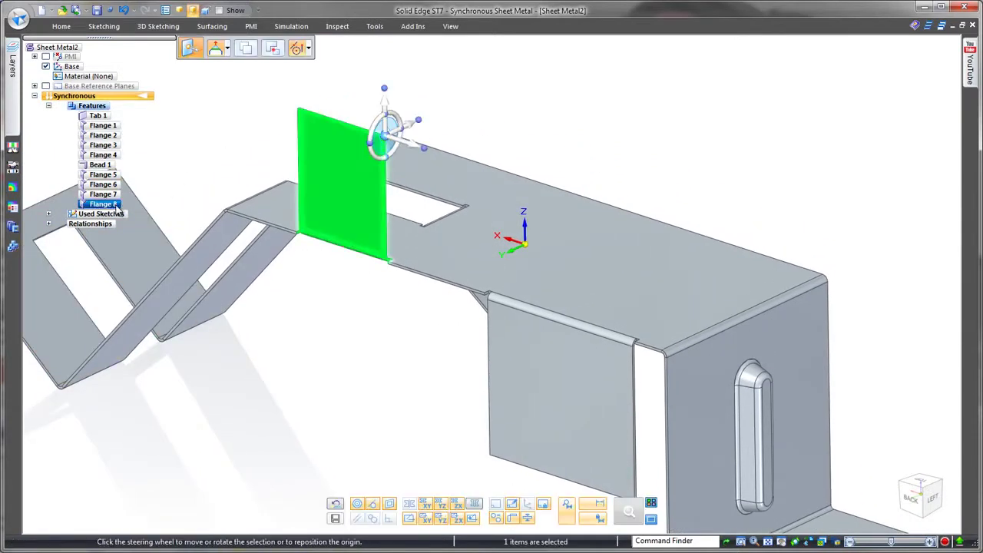
pyautogui.click(61, 26)
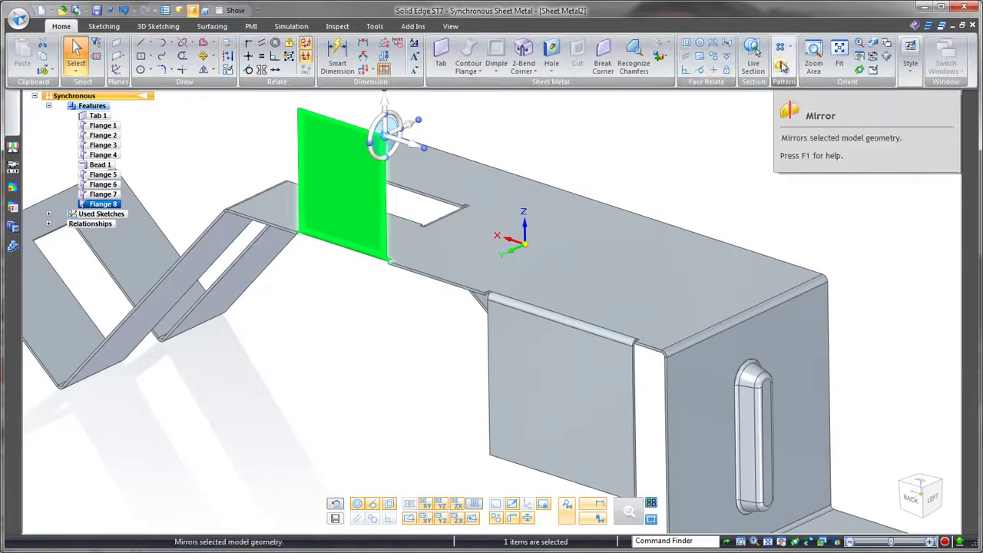
pyautogui.click(787, 69)
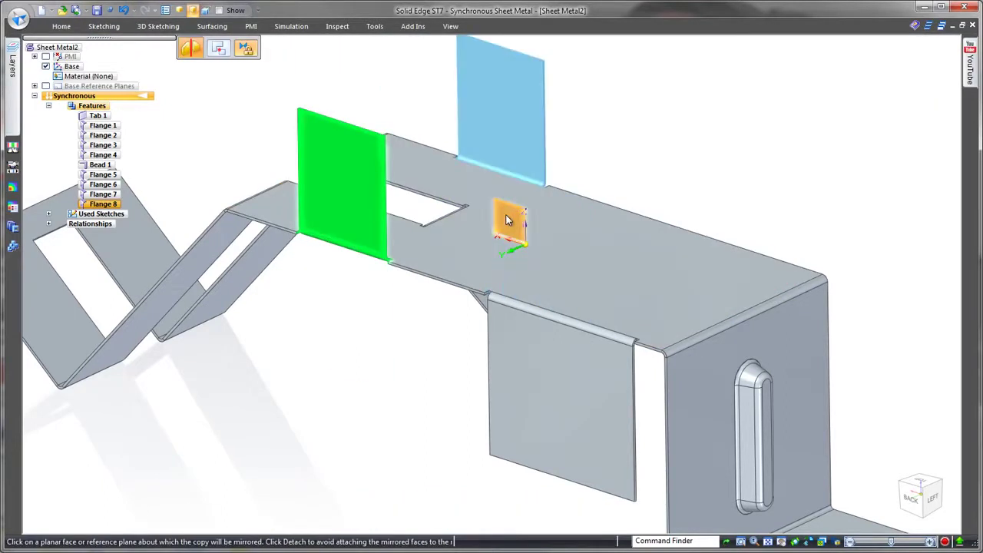
pyautogui.click(506, 215)
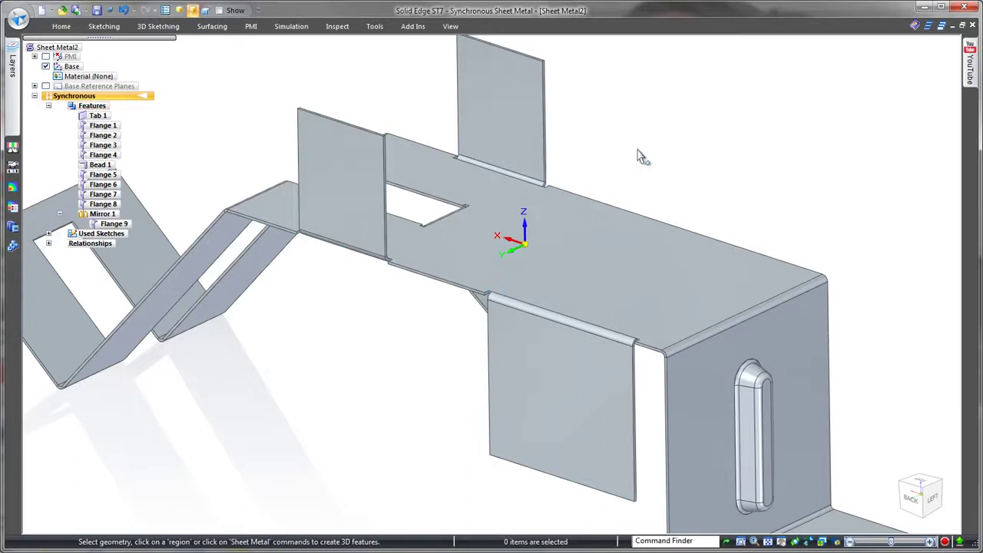
pyautogui.hotkey('ctrl', 'f')
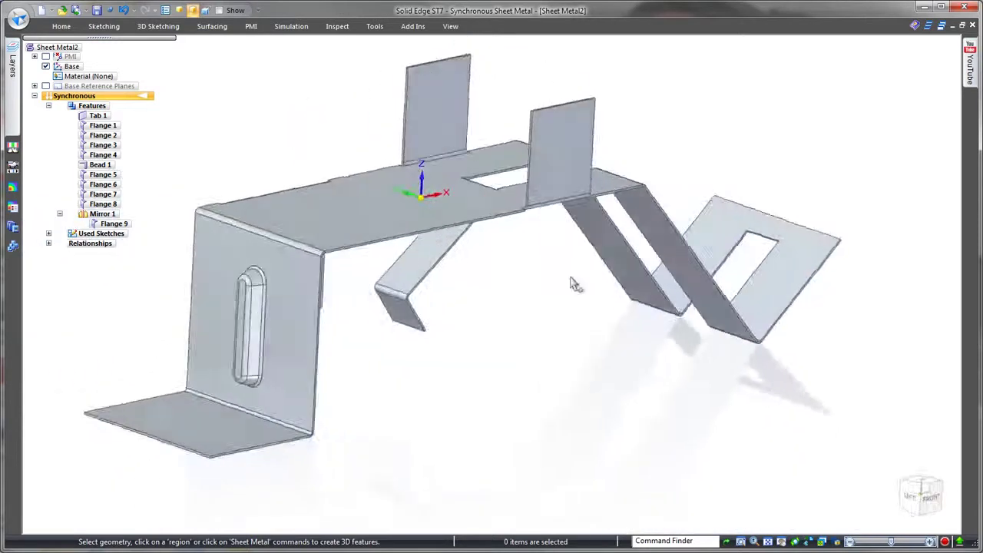
# Step: Rotate the upper face a few degrees upward about its bend with the beaded side
pyautogui.click(421, 215)
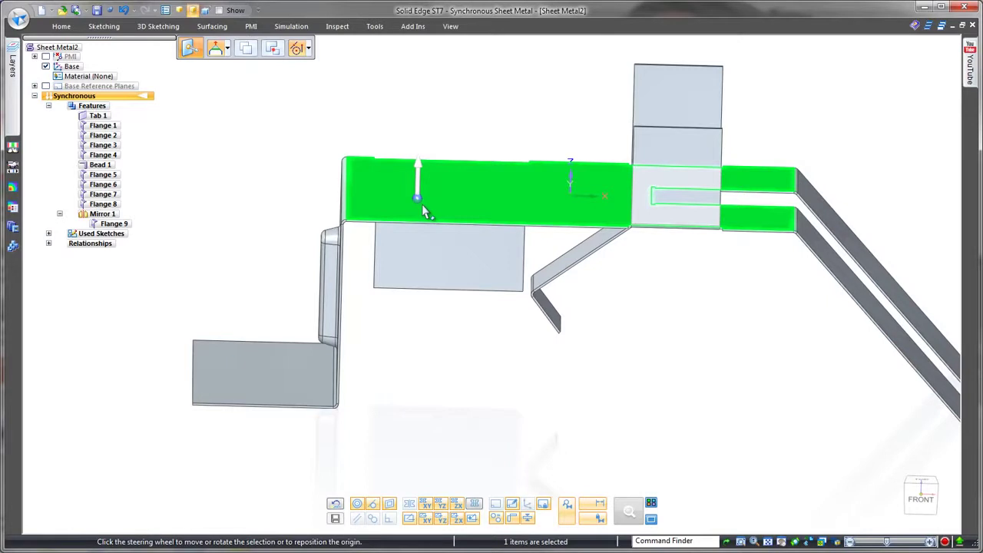
pyautogui.click(417, 199)
pyautogui.click(343, 206)
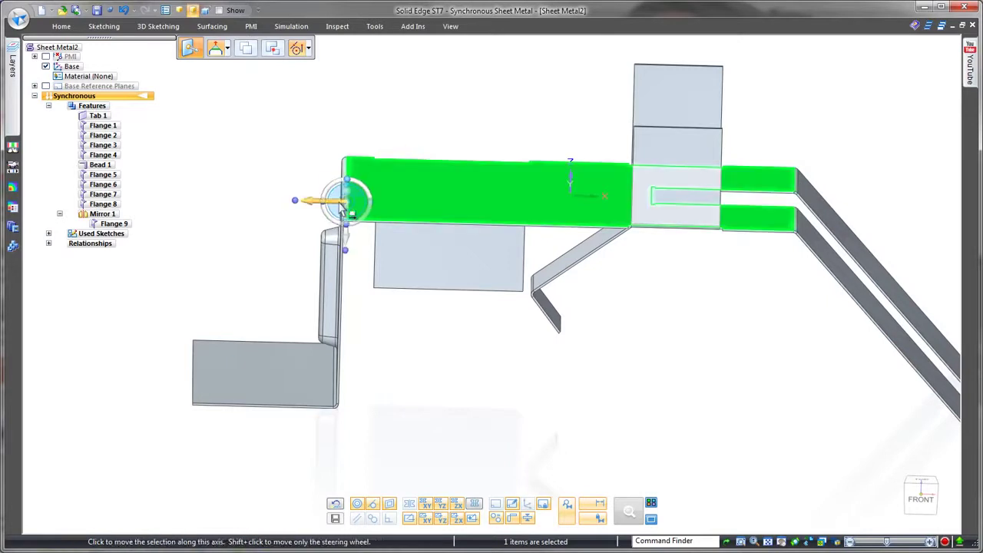
pyautogui.click(918, 498)
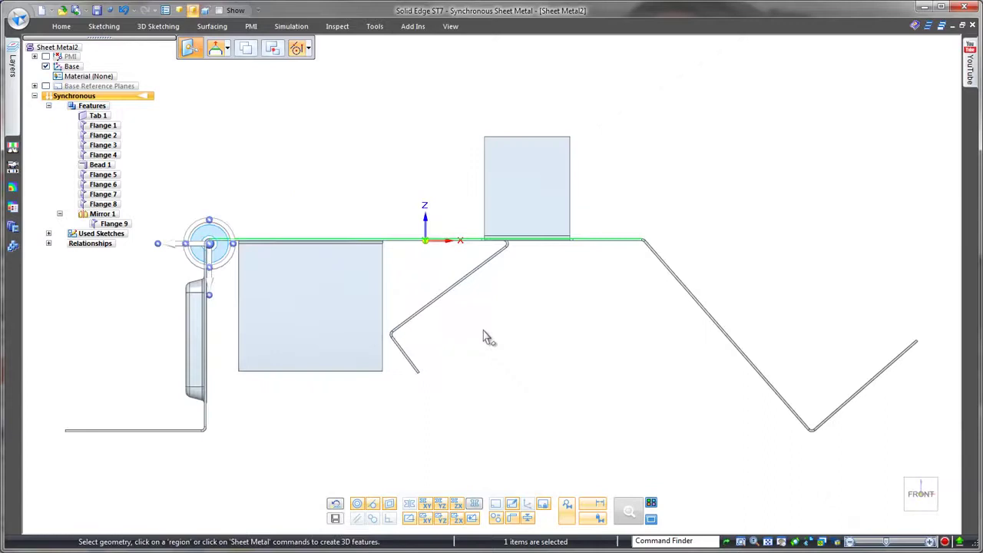
pyautogui.click(233, 264)
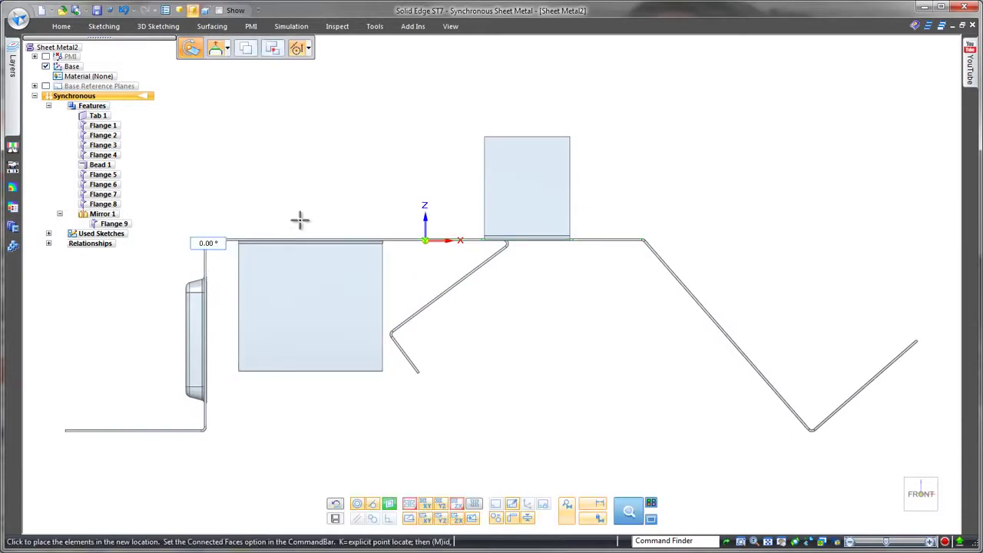
pyautogui.click(418, 221)
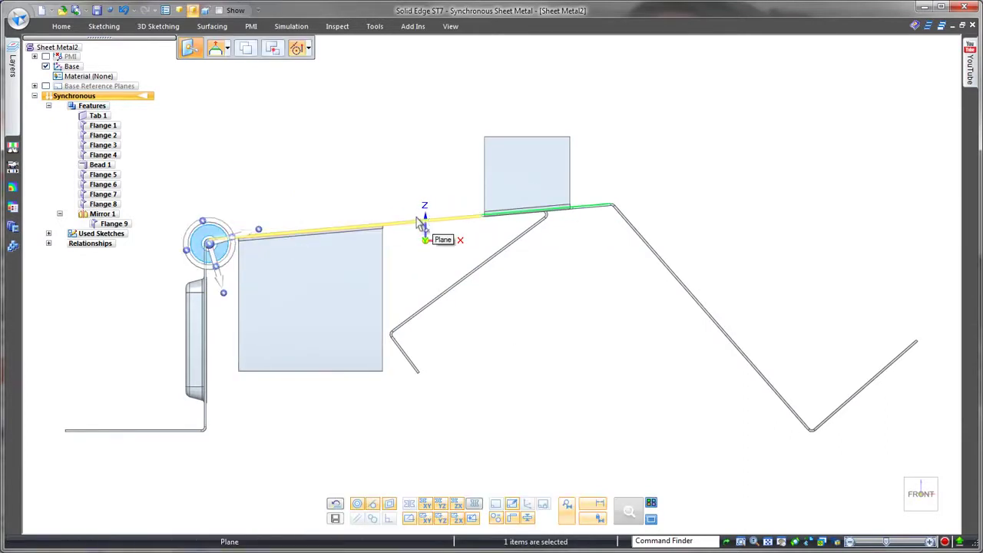
pyautogui.click(412, 200)
pyautogui.moveTo(413, 195); pyautogui.dragTo(374, 180, button='middle')
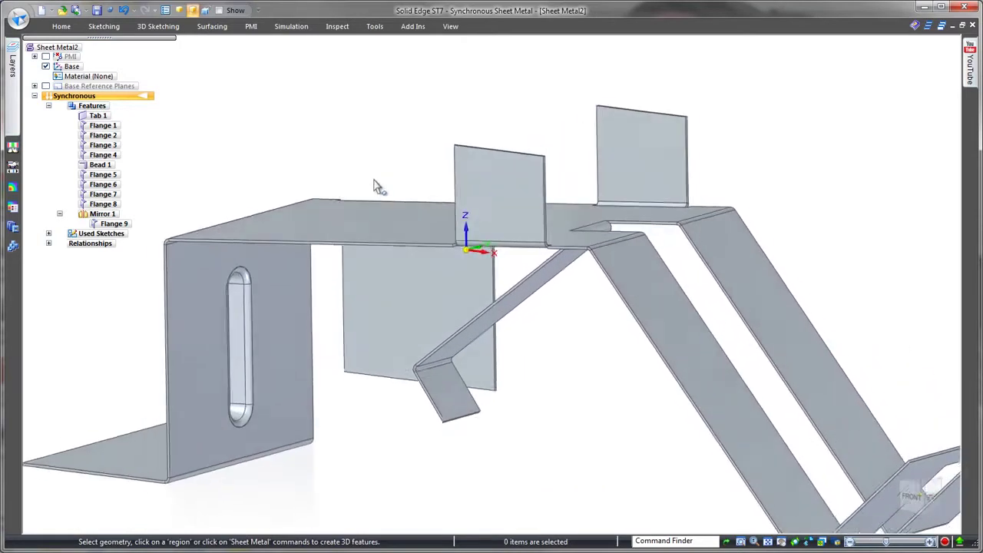
# Step: Dissolve the mirror feature so that the mirrored upright flange becomes an independent flange
pyautogui.click(108, 215)
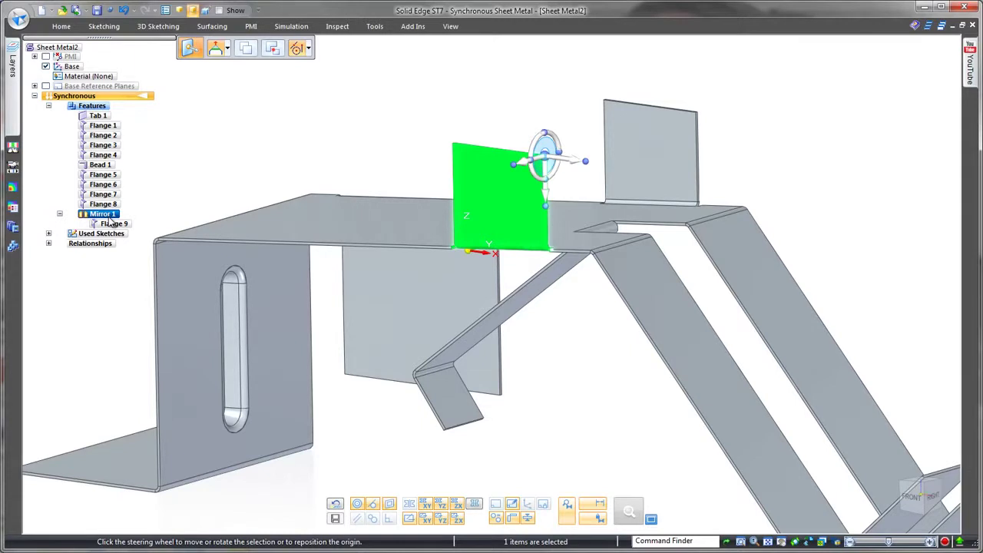
pyautogui.rightClick(110, 217)
pyautogui.click(134, 364)
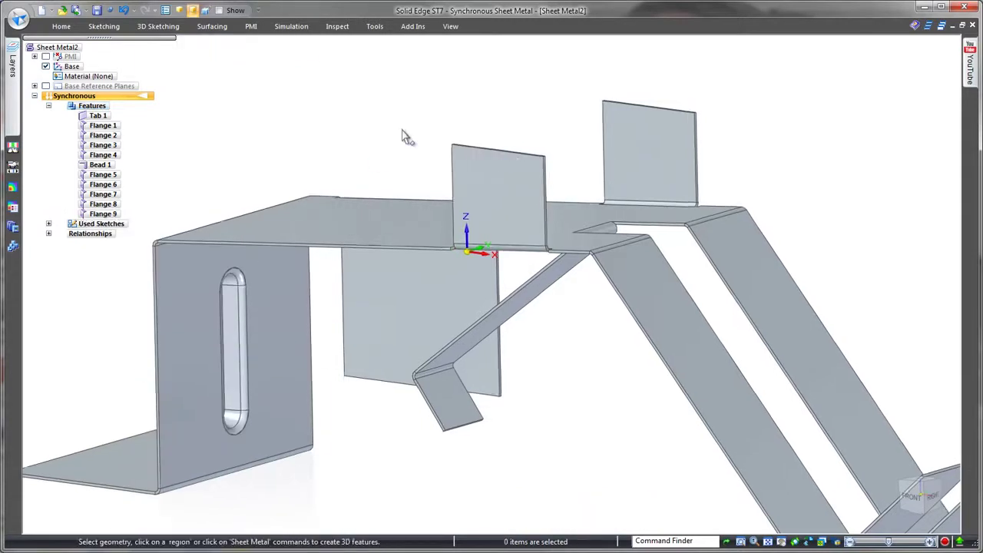
# Step: Sketch a horizontal line about 14 mm long on the formerly mirrored upright flange, locked to that flange's face
pyautogui.scroll(3, 403, 130)
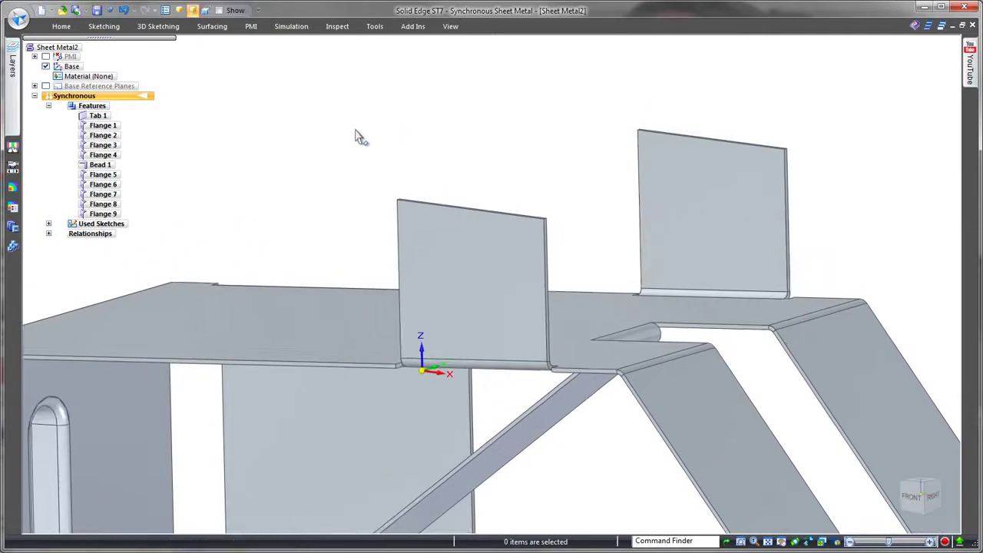
pyautogui.moveTo(355, 129); pyautogui.dragTo(366, 131, button='right')
pyautogui.click(384, 130)
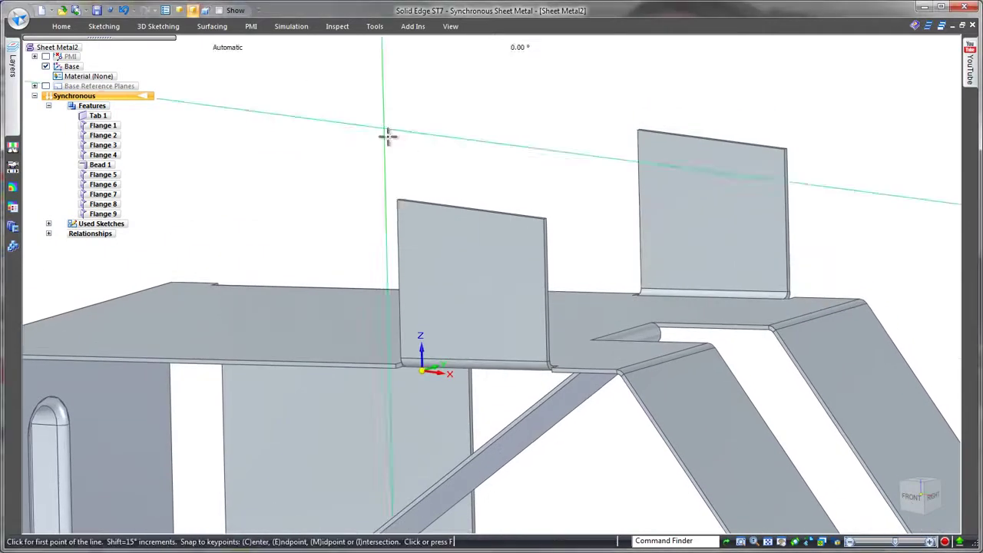
pyautogui.click(430, 295)
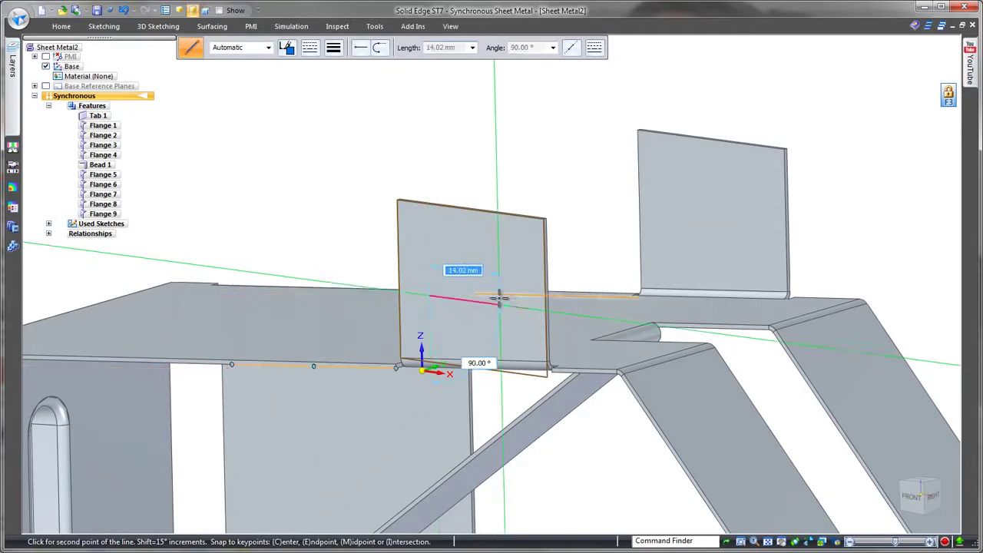
pyautogui.click(500, 300)
pyautogui.press('Escape')
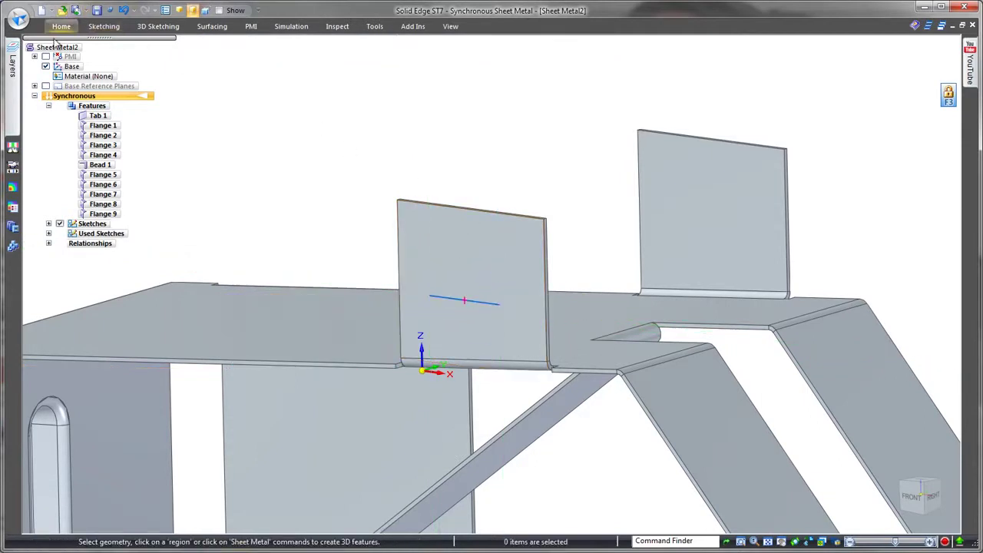
# Step: Create a jog along the sketched line, offsetting the flange's upper part about 49 mm toward the opposite upright flange
pyautogui.click(60, 26)
pyautogui.click(670, 46)
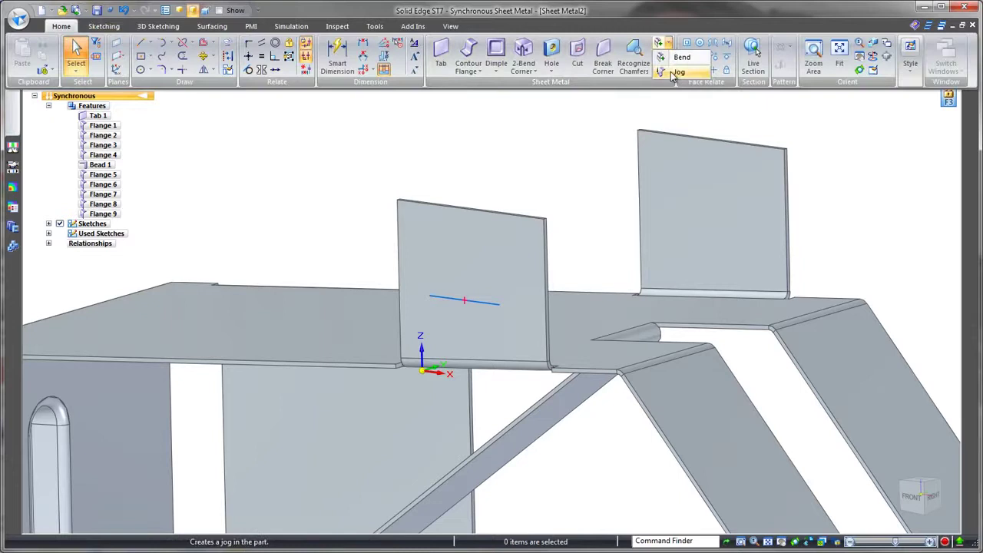
pyautogui.click(476, 301)
pyautogui.click(465, 275)
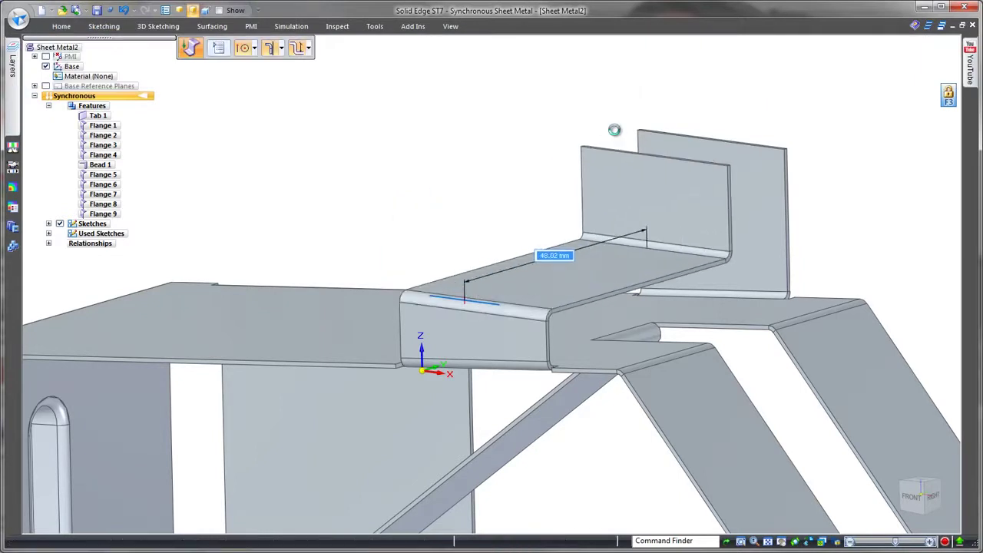
pyautogui.click(616, 129)
# Step: Sketch a short line on the slanted inner flange's face, parallel to and just above the bend of its foot
pyautogui.moveTo(541, 132); pyautogui.dragTo(643, 294, button='middle')
pyautogui.rightClick(643, 294)
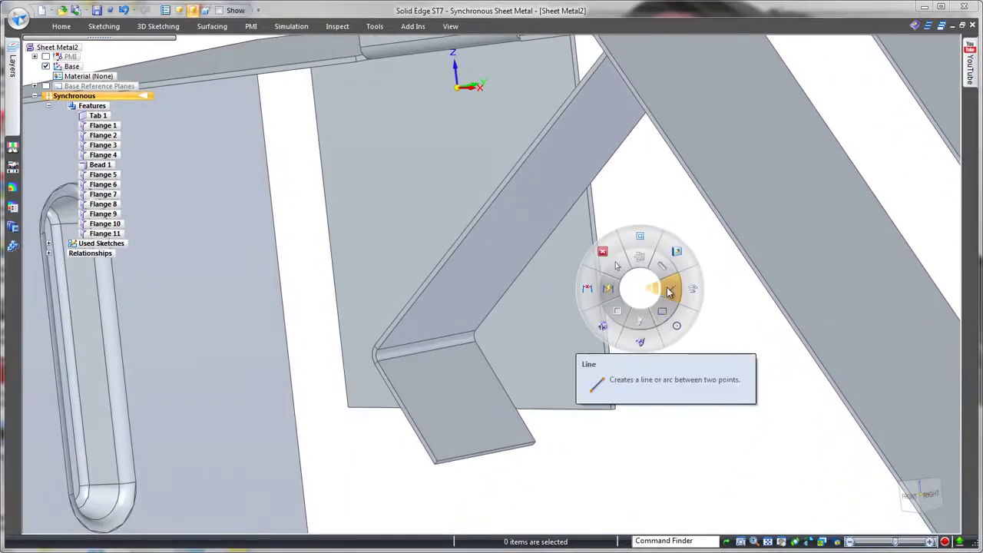
pyautogui.click(671, 288)
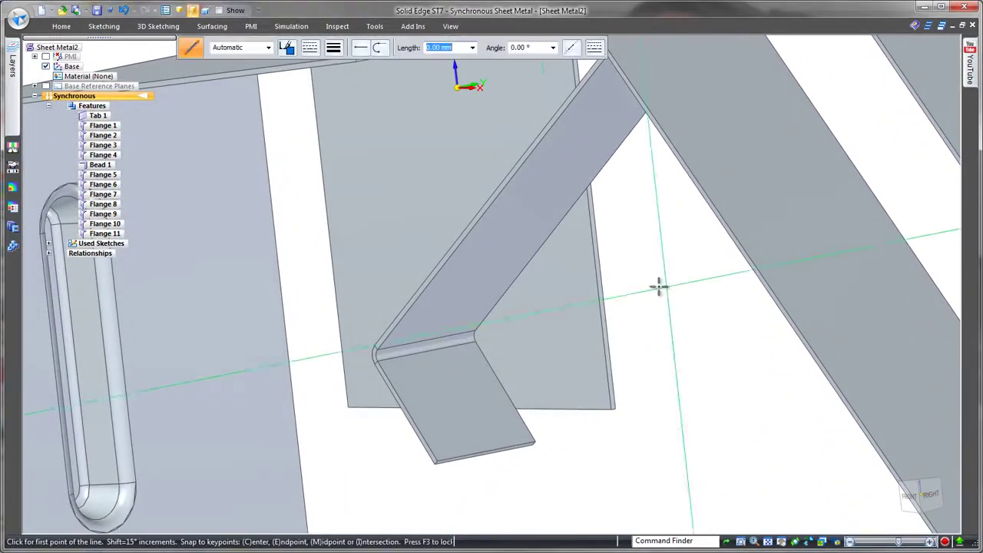
pyautogui.press('F3')
pyautogui.click(470, 267)
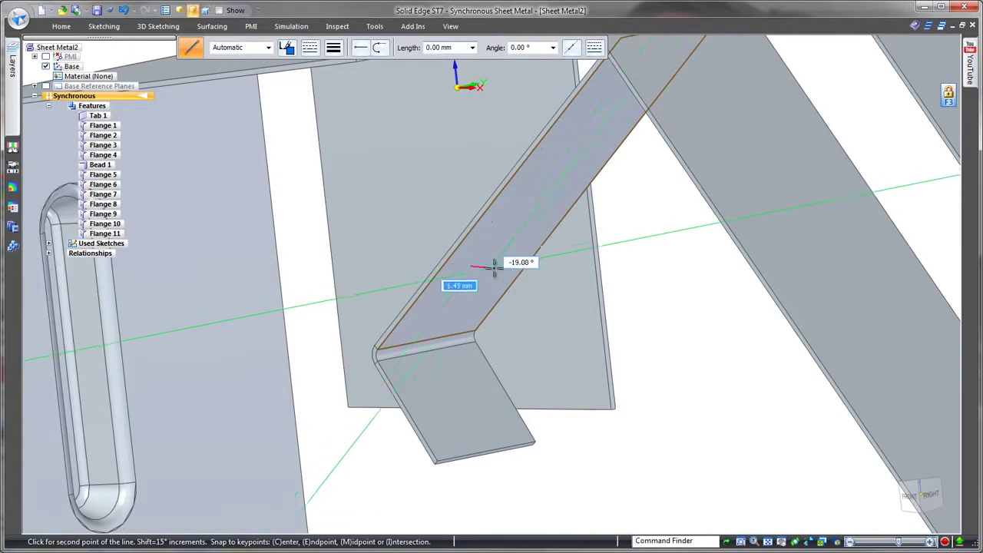
pyautogui.click(517, 258)
pyautogui.press('Escape')
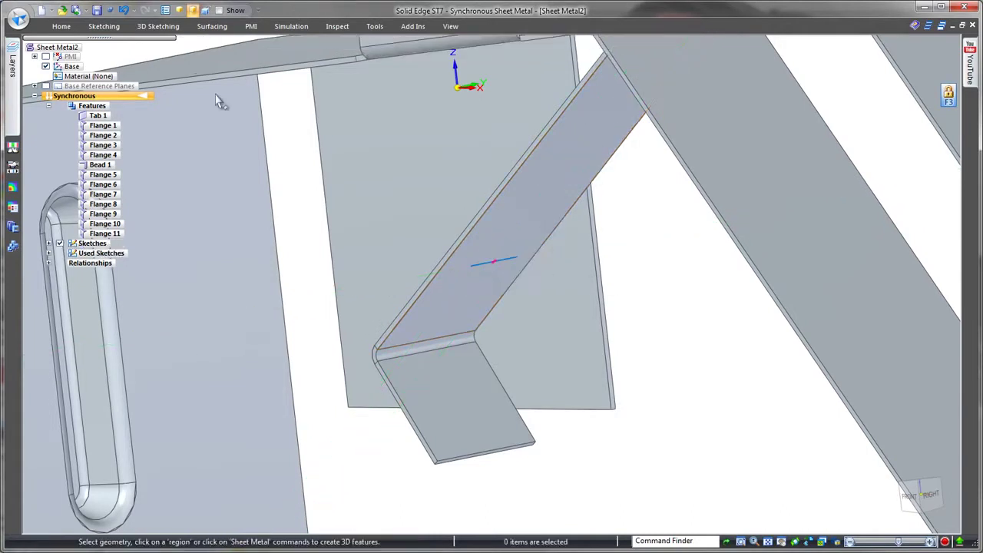
# Step: Create a jog along that line, offsetting the inner flange's foot end about 11 mm toward the beaded side
pyautogui.click(61, 26)
pyautogui.click(668, 45)
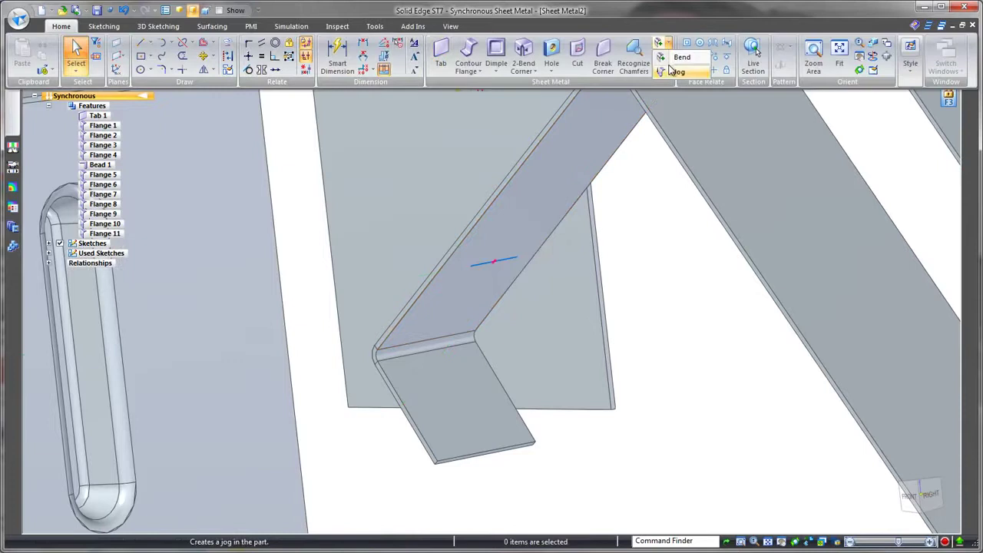
pyautogui.click(674, 68)
pyautogui.click(482, 266)
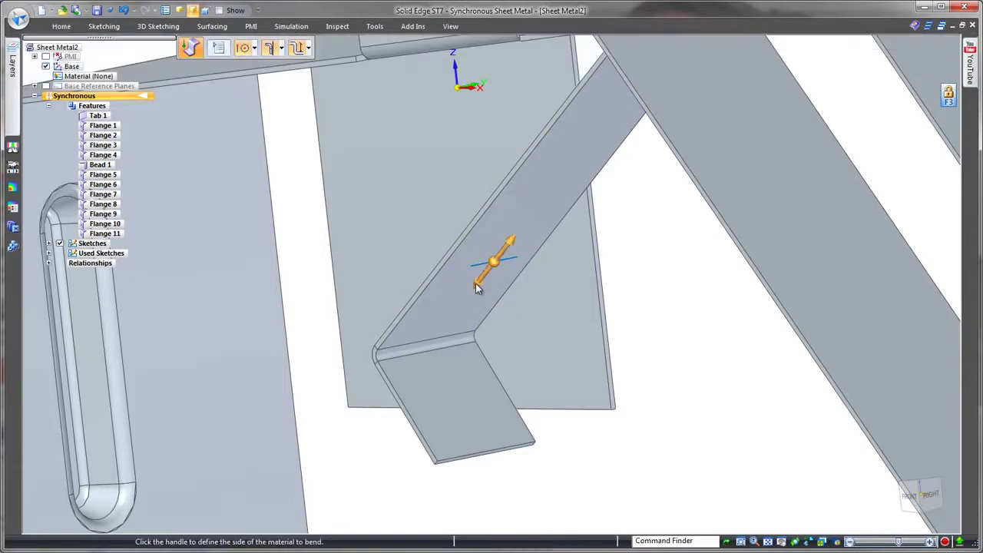
pyautogui.click(476, 284)
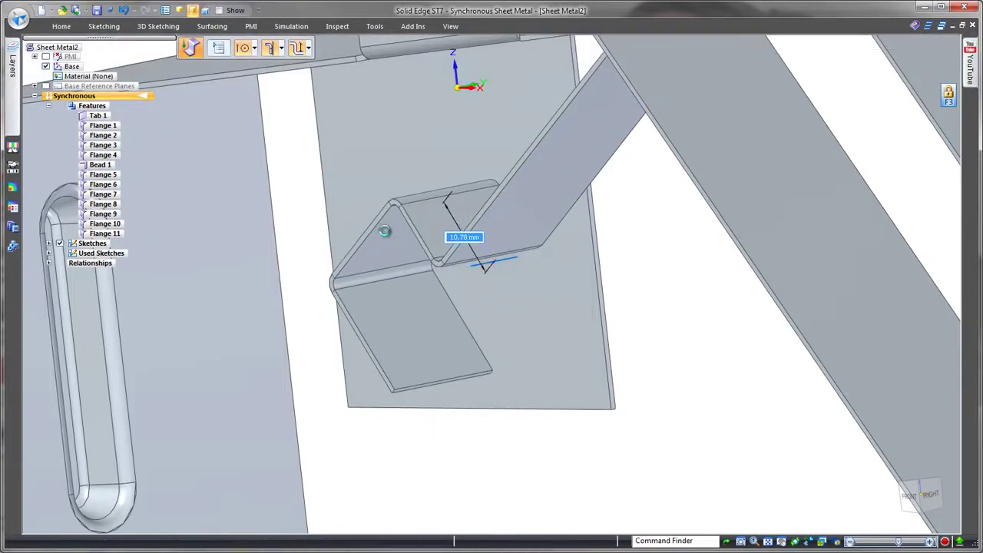
pyautogui.click(384, 231)
# Step: Round the free corners of the inner flange's foot, both upright flanges and the slanted end flange with its cutout using Break Corner
pyautogui.click(61, 26)
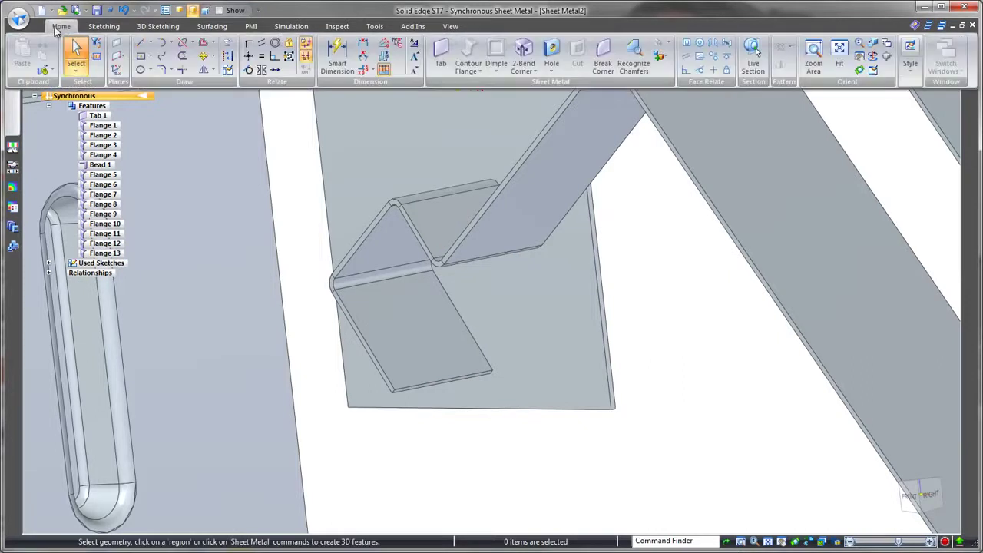
pyautogui.click(605, 51)
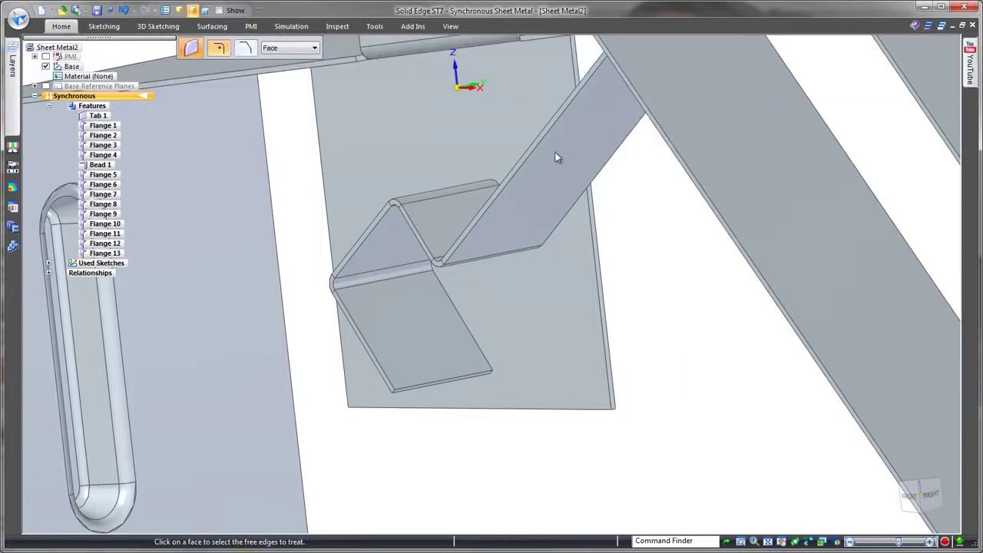
pyautogui.click(433, 366)
pyautogui.scroll(-3, 621, 340)
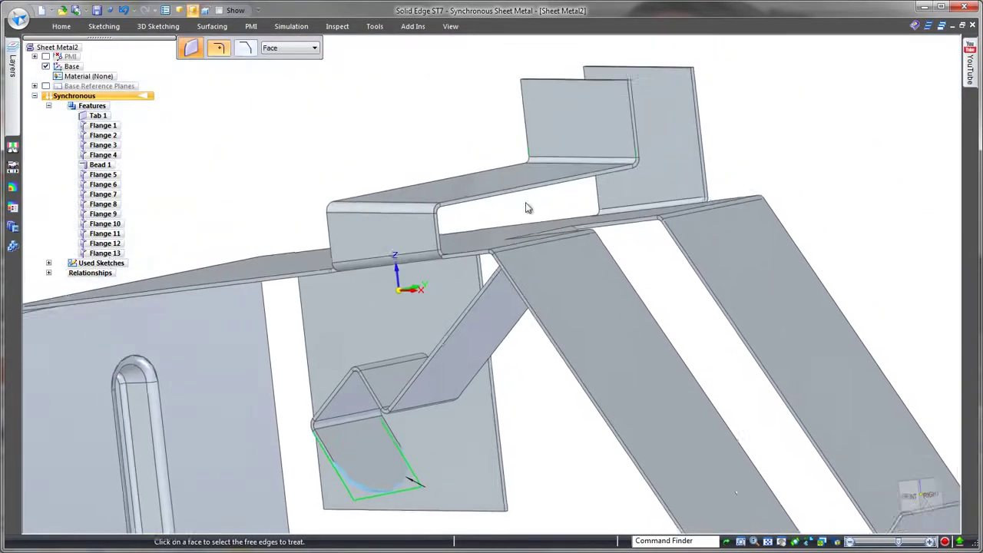
pyautogui.click(553, 152)
pyautogui.click(644, 134)
pyautogui.moveTo(644, 134); pyautogui.dragTo(734, 171, button='middle')
pyautogui.click(710, 314)
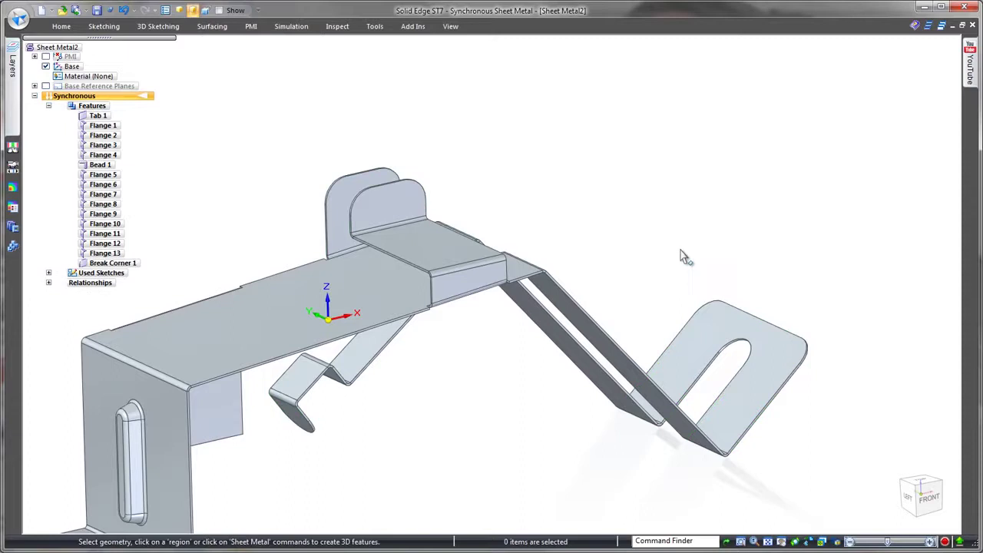
# Step: Narrow the foot flange below the beaded face symmetrically by moving its long side face inward
pyautogui.moveTo(682, 256); pyautogui.dragTo(514, 368, button='middle')
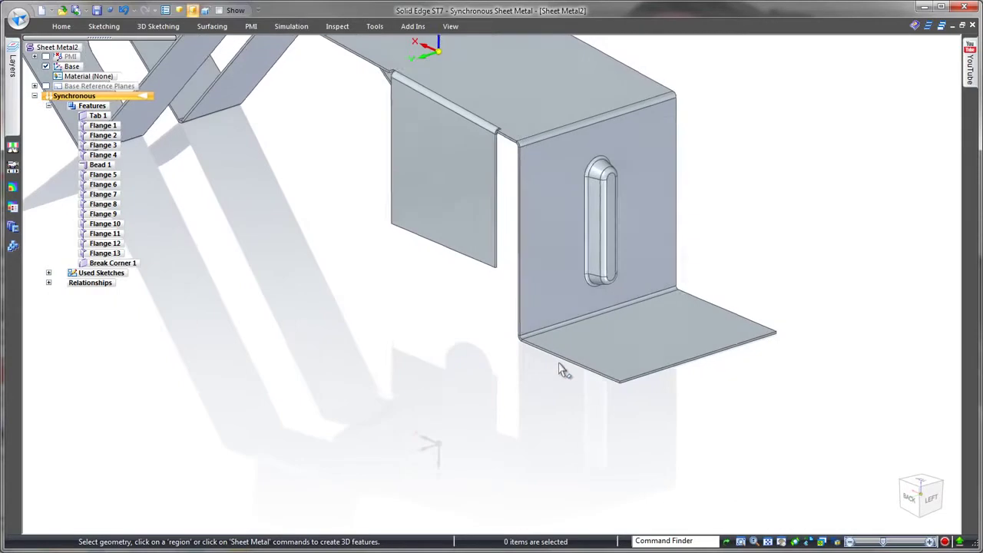
pyautogui.click(558, 366)
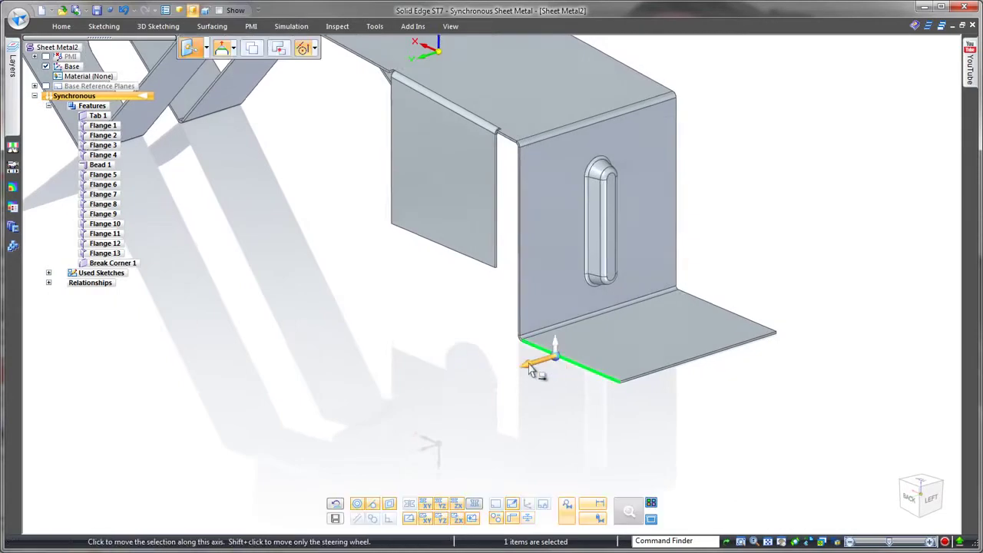
pyautogui.click(530, 367)
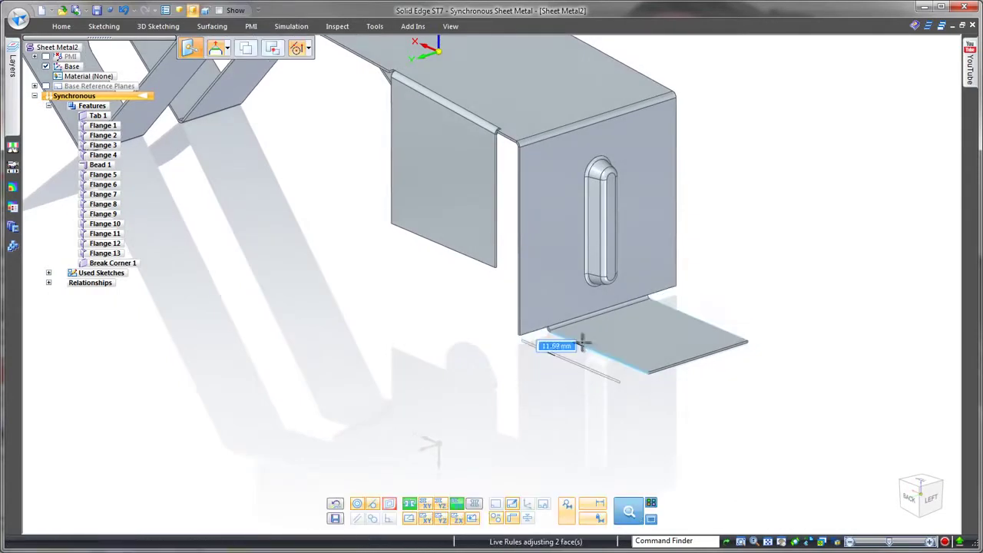
pyautogui.click(598, 347)
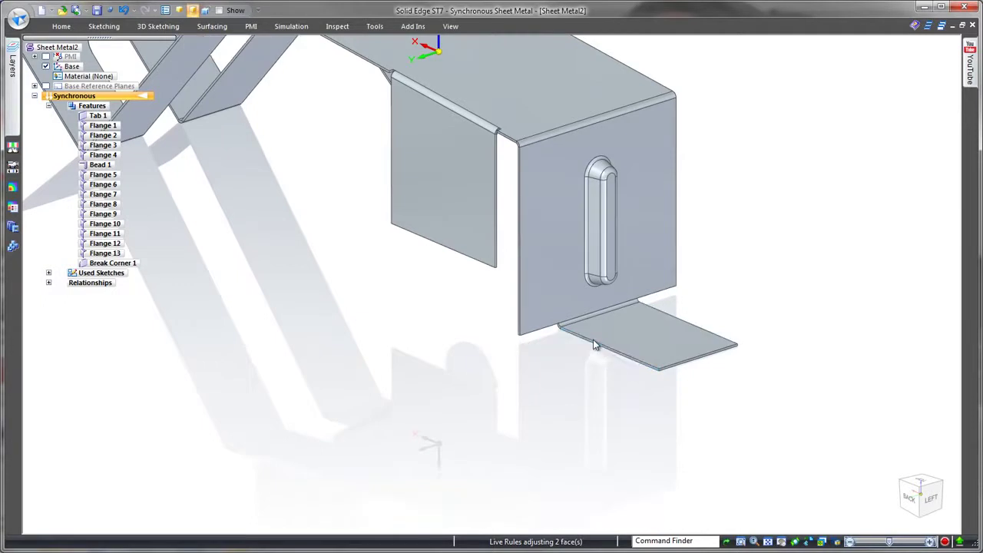
# Step: Add an open hem to the foot flange's outer edge using the Theebo Hem settings, with 1.50 mm bend radius and 15.00 mm flange length
pyautogui.click(61, 26)
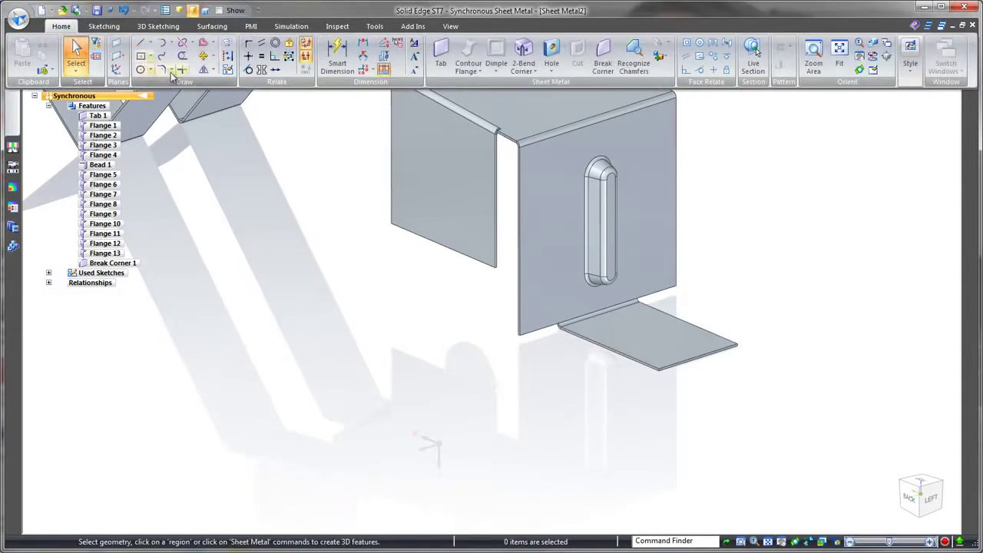
pyautogui.click(478, 73)
pyautogui.click(483, 96)
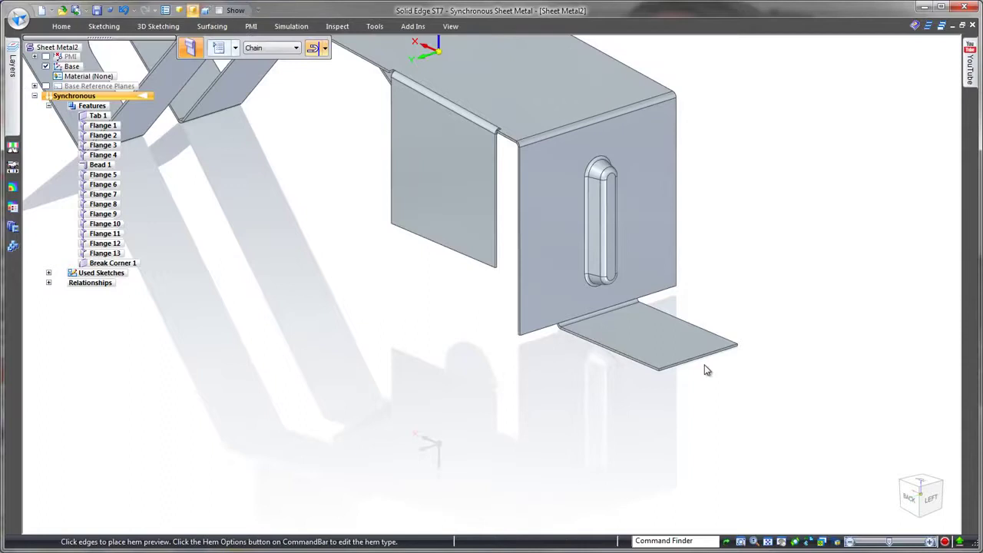
pyautogui.click(220, 49)
pyautogui.click(545, 180)
pyautogui.click(415, 192)
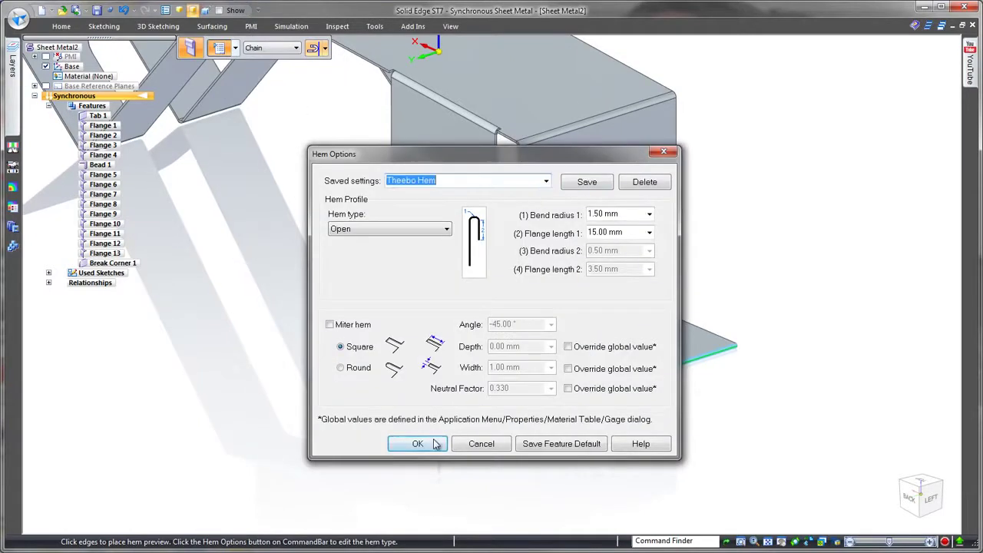
pyautogui.click(434, 440)
pyautogui.rightClick(563, 404)
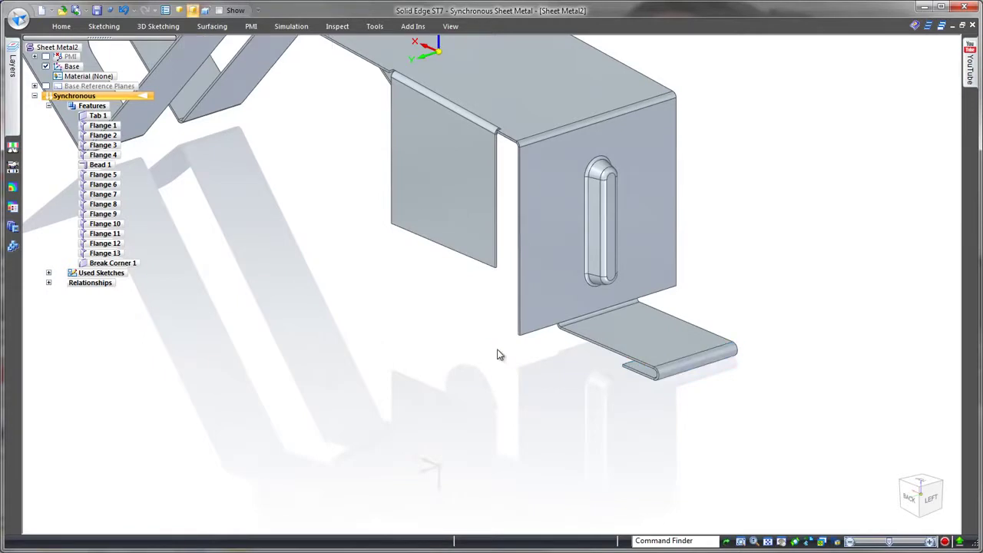